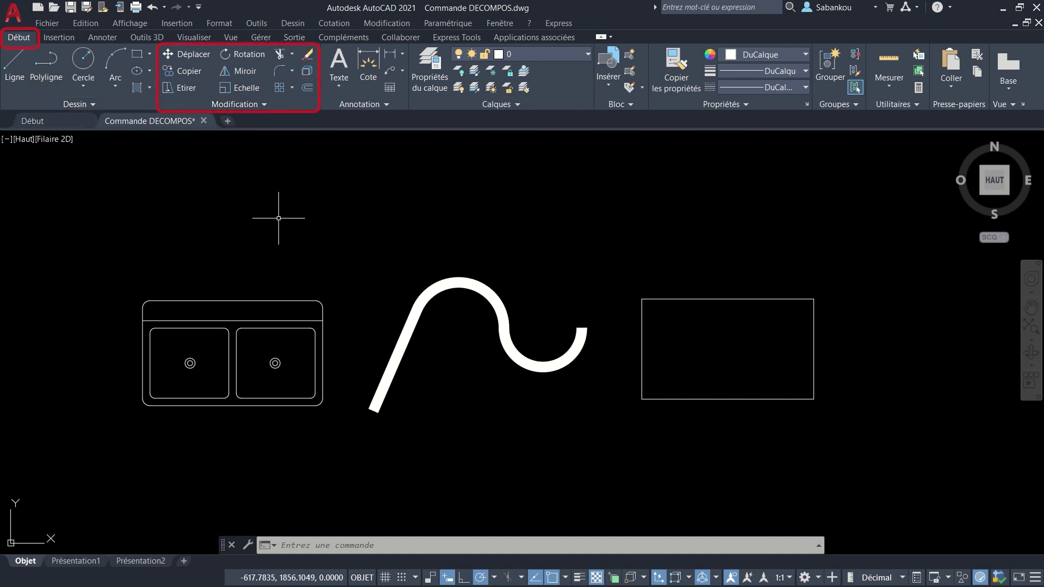
- Cancel the partial DECOMPO command and show the properties of the 'Evier double de 36 po - haut' sink block
type("DEC")
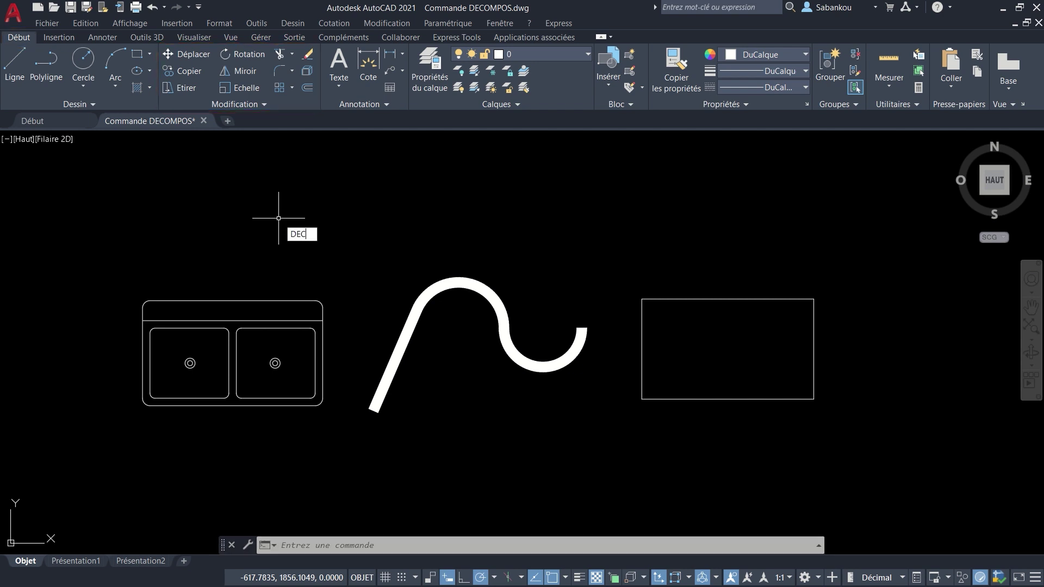
type("OMPOS")
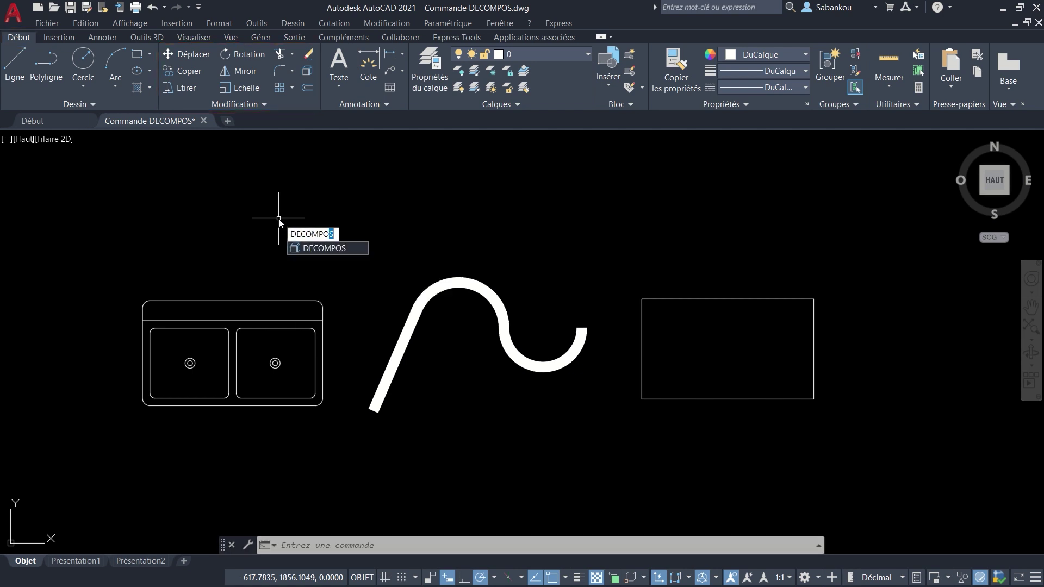
key("Return")
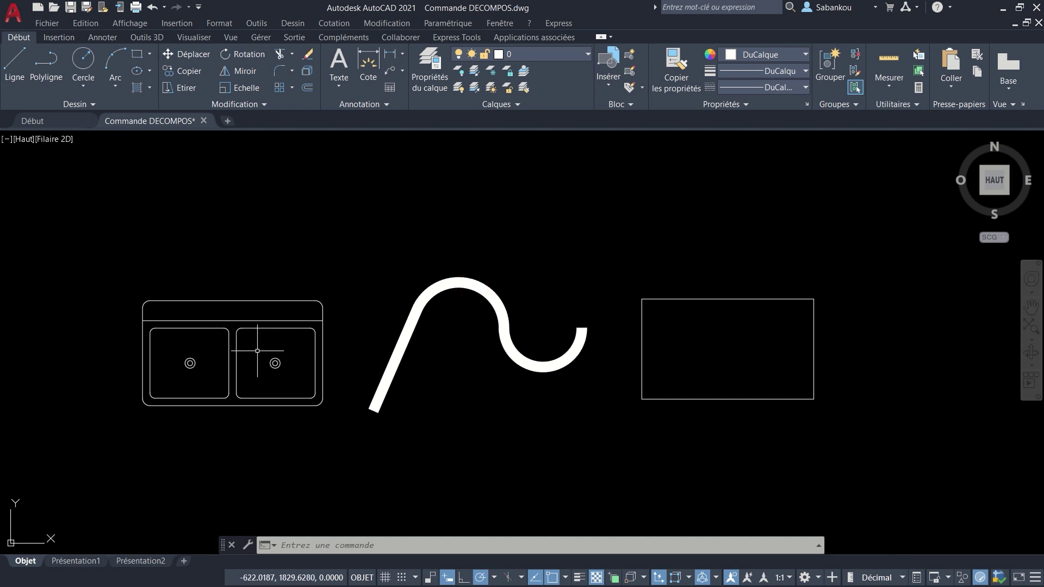
left_click(312, 343)
left_click(269, 291)
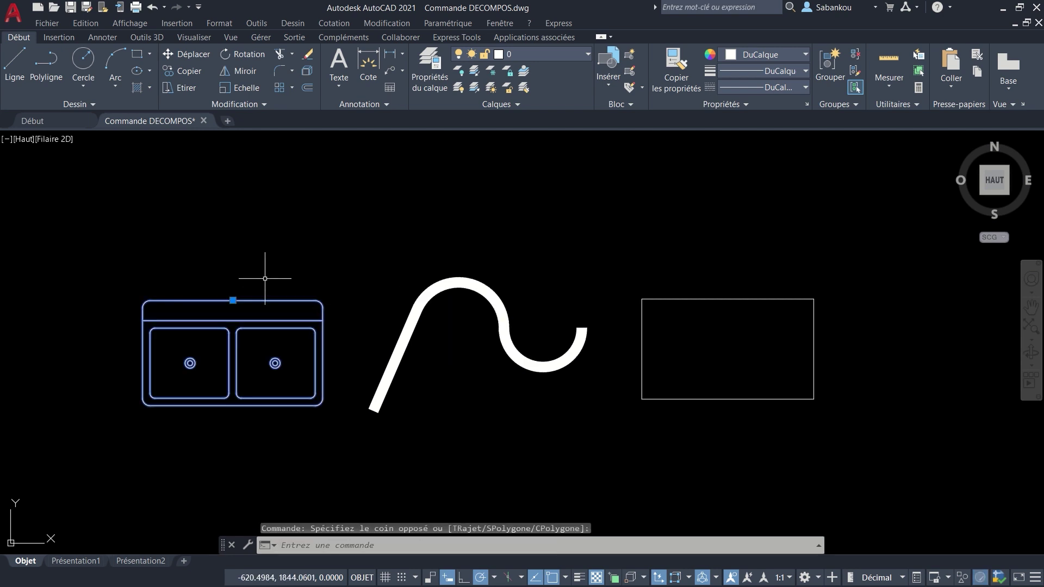
right_click(270, 326)
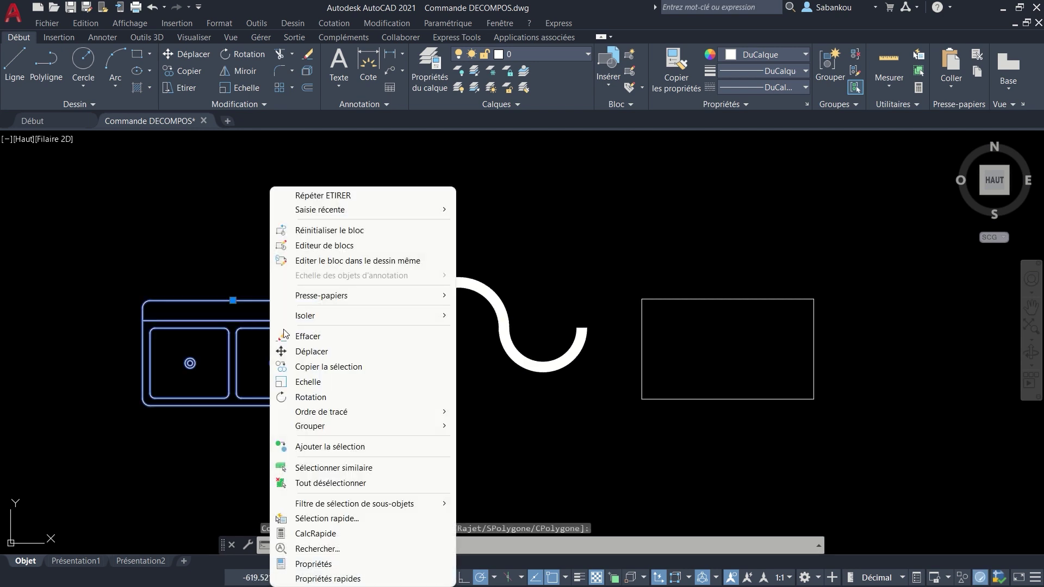
left_click(425, 563)
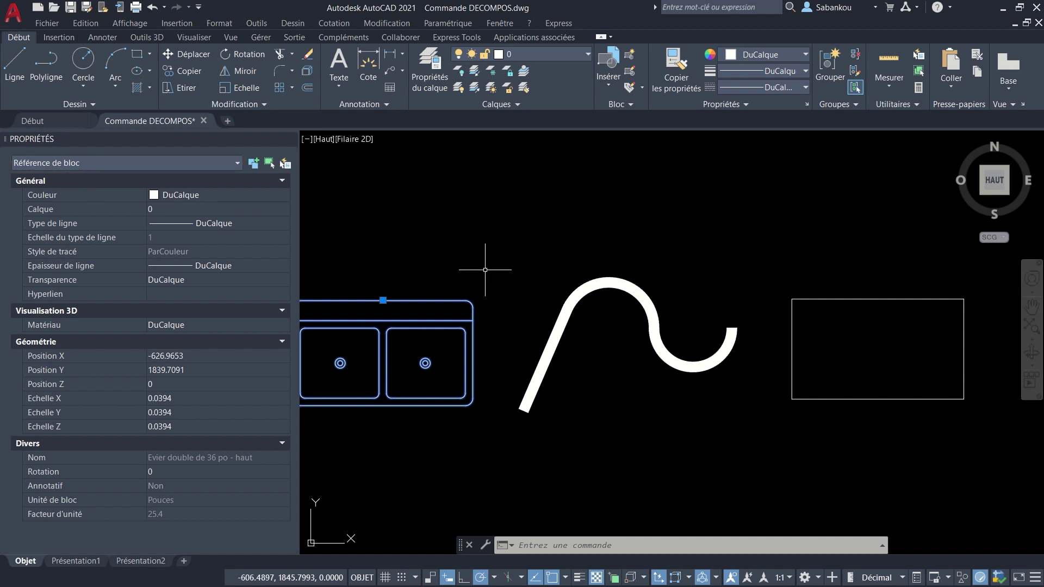
- Select the S-shaped polyline to read its start and end widths of 2
key("Escape")
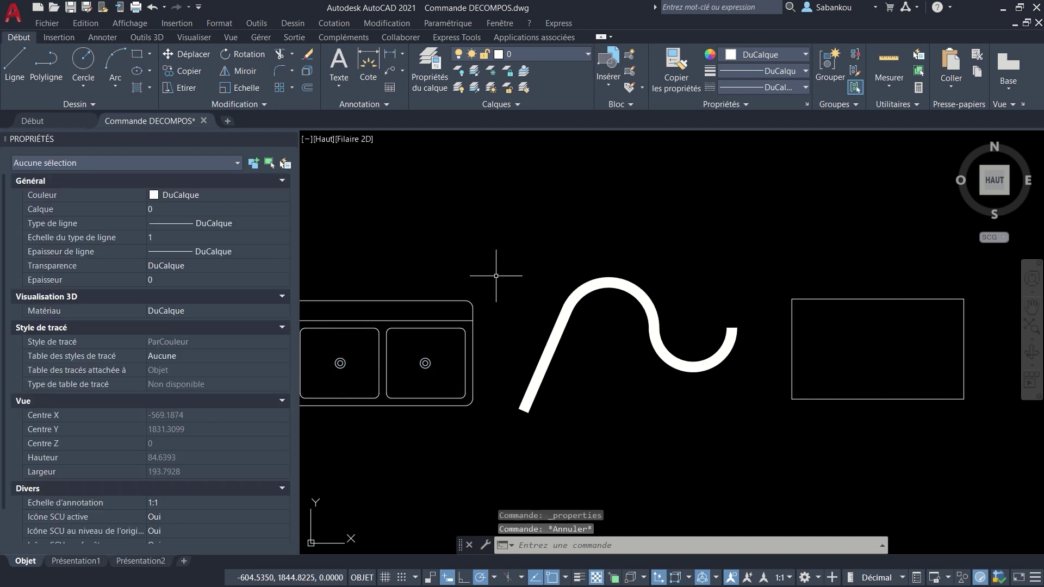
left_click(561, 314)
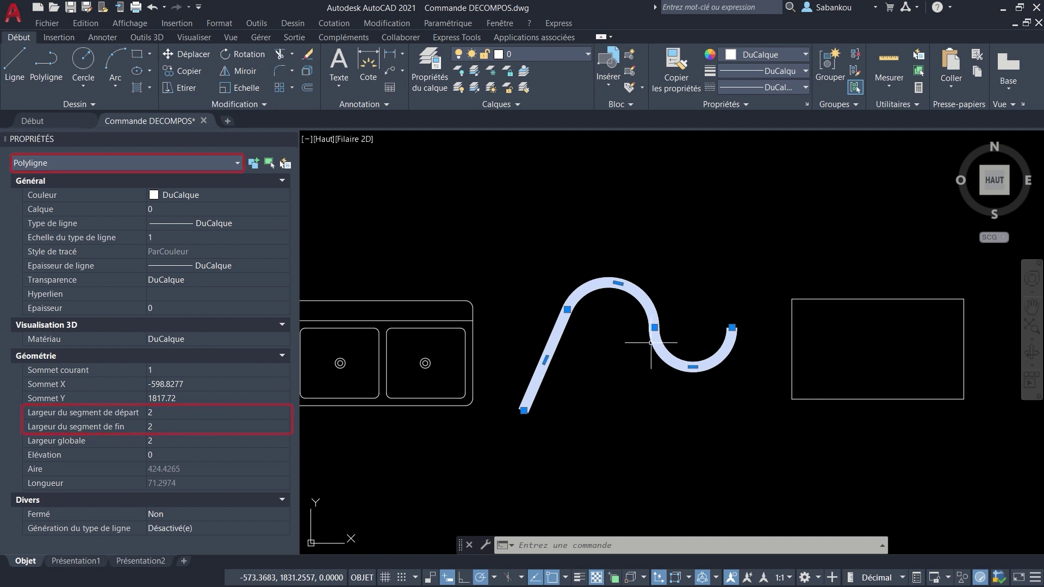
- Window-select the rectangle to confirm it is a region with area 687.8205, then deselect
key("Escape")
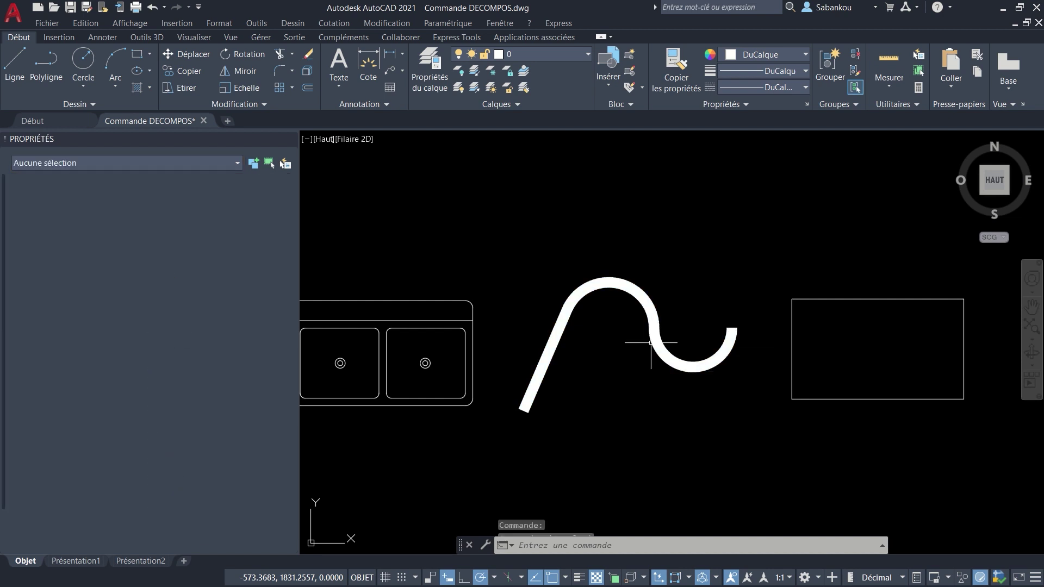
left_click(931, 439)
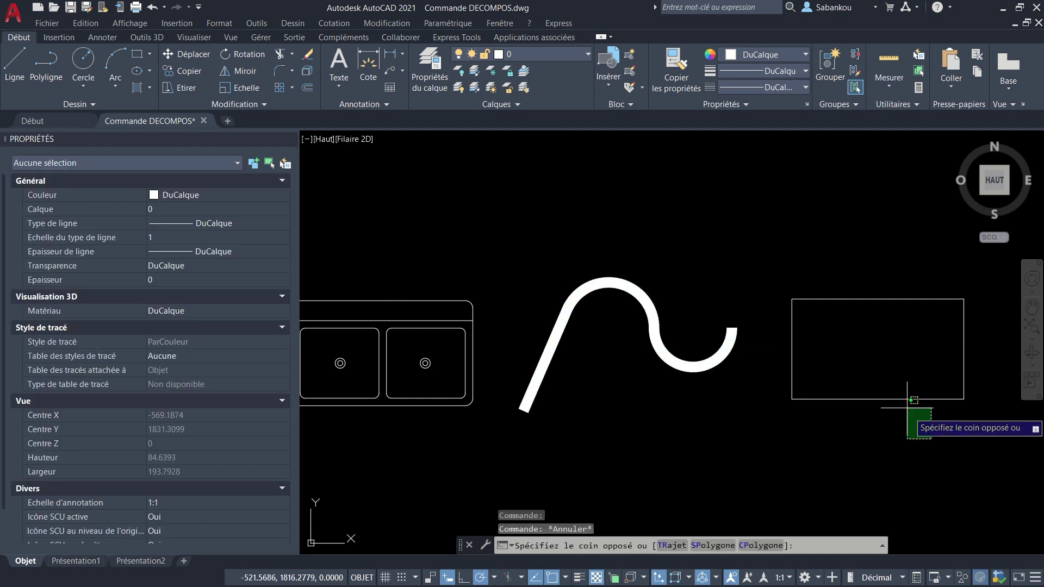
left_click(878, 356)
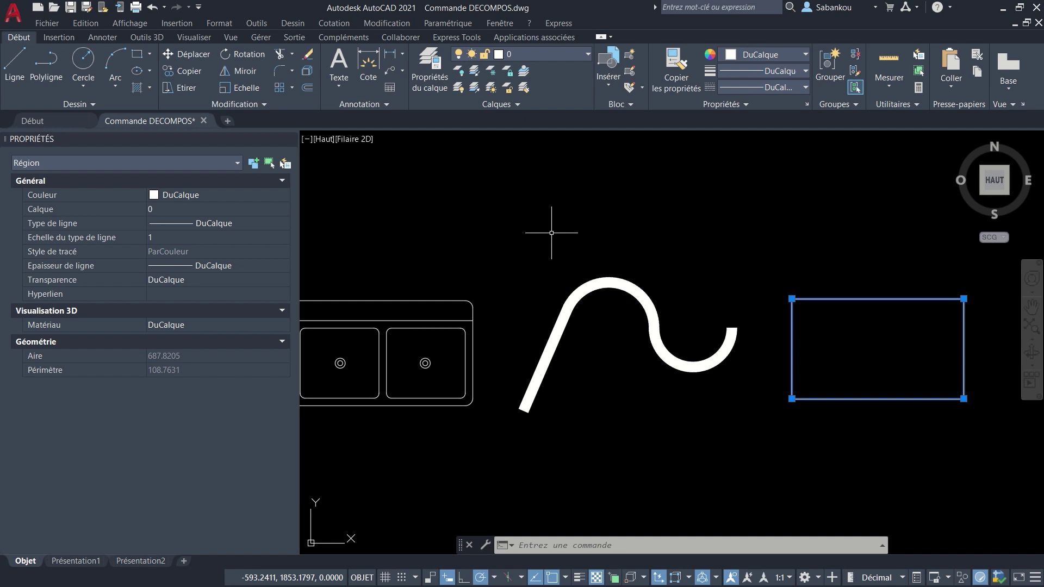
key("Escape")
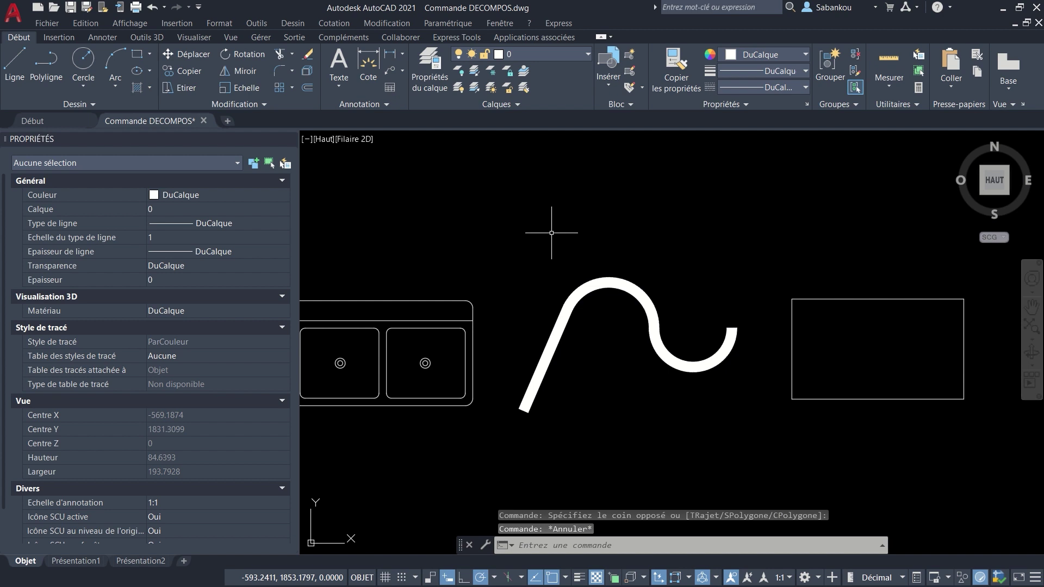
- Zoom in on the double sink and re-select it to confirm it is still one block reference
middle_click_drag(551, 232, 596, 233)
scroll(601, 271, "up", 1)
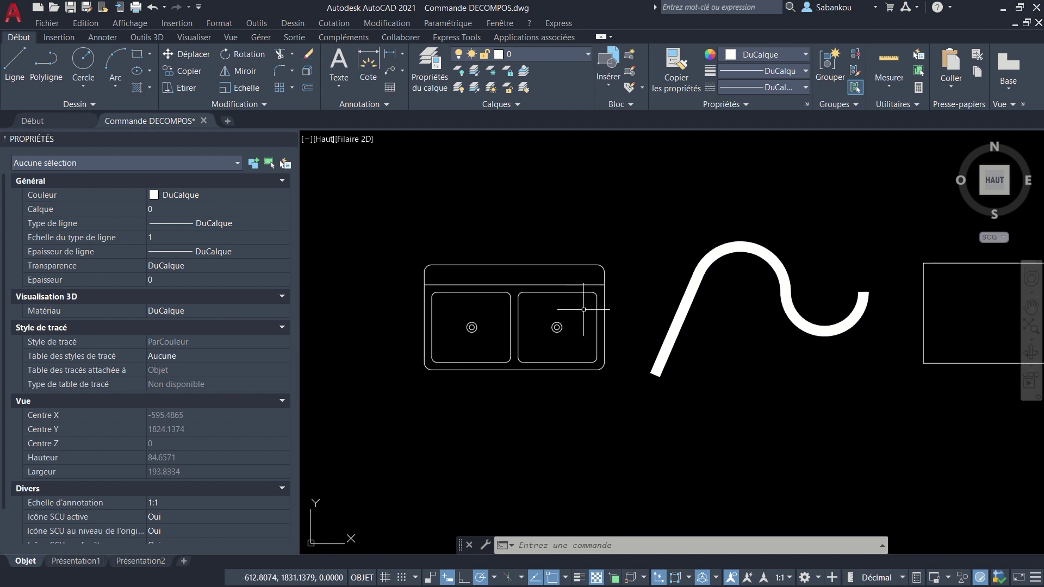
scroll(577, 289, "up", 1)
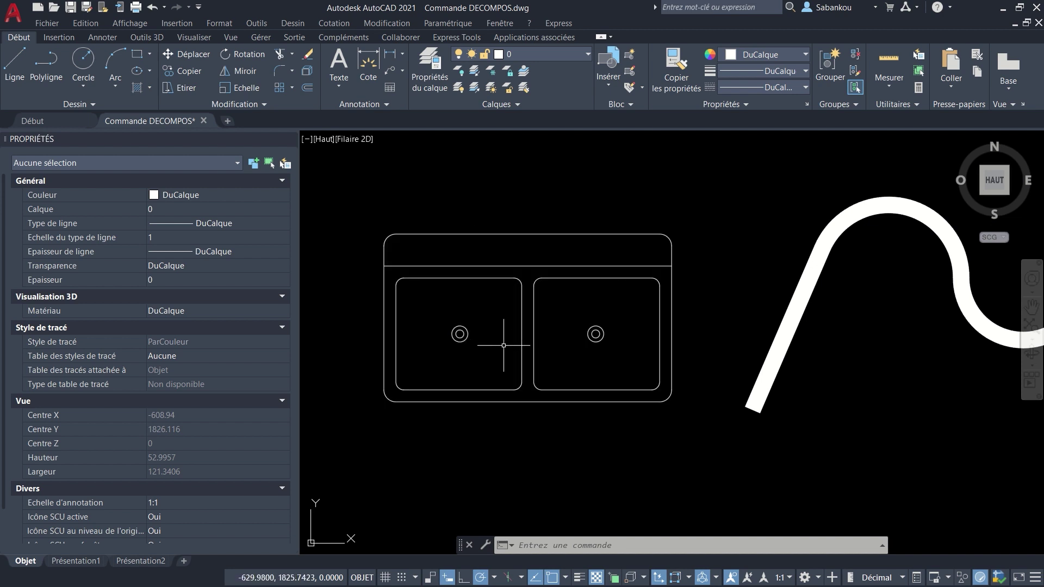
scroll(504, 345, "up", 2)
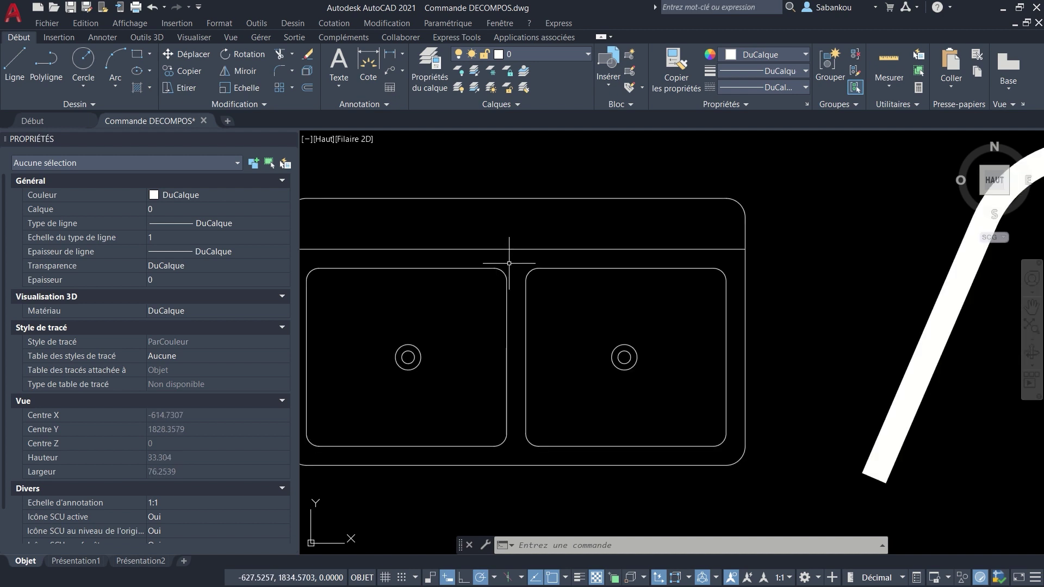
scroll(497, 276, "up", 2)
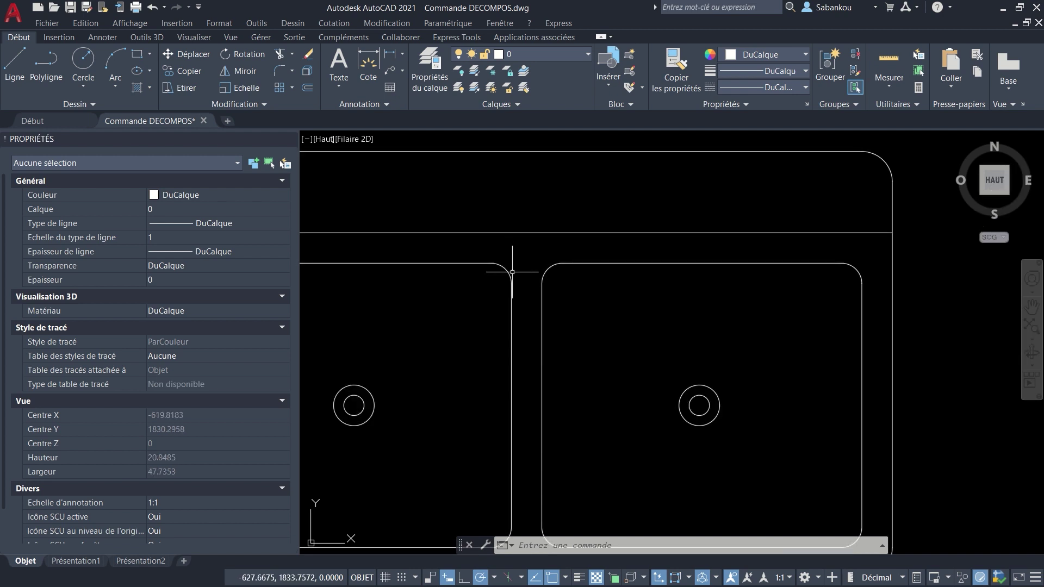
scroll(512, 272, "down", 2)
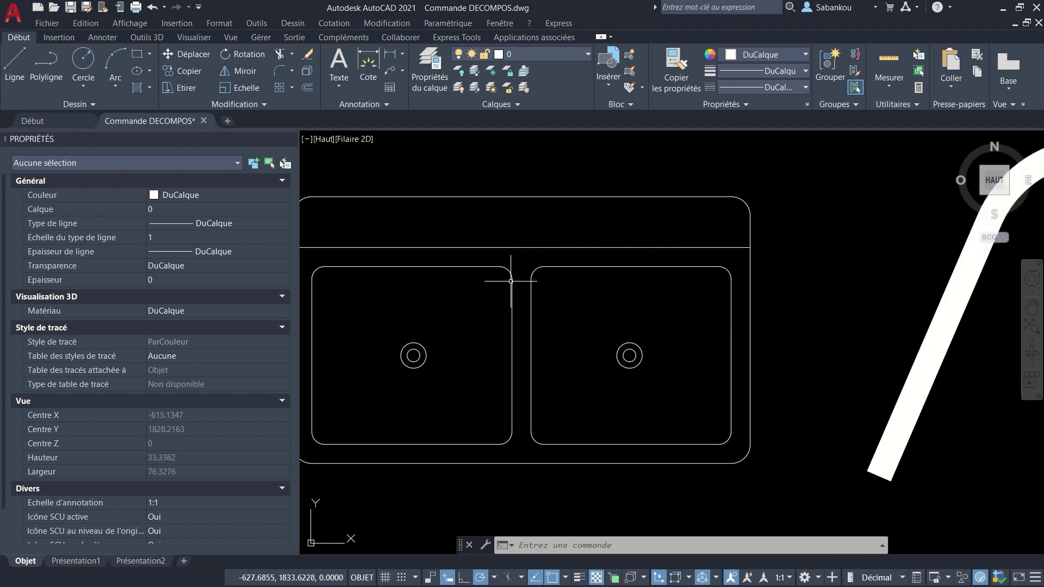
left_click(522, 238)
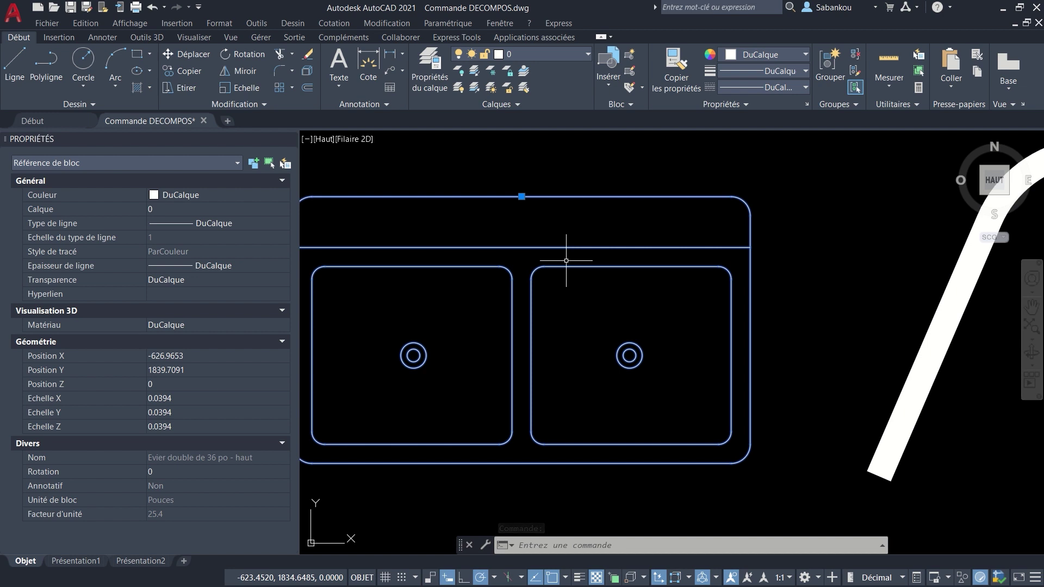
key("Escape")
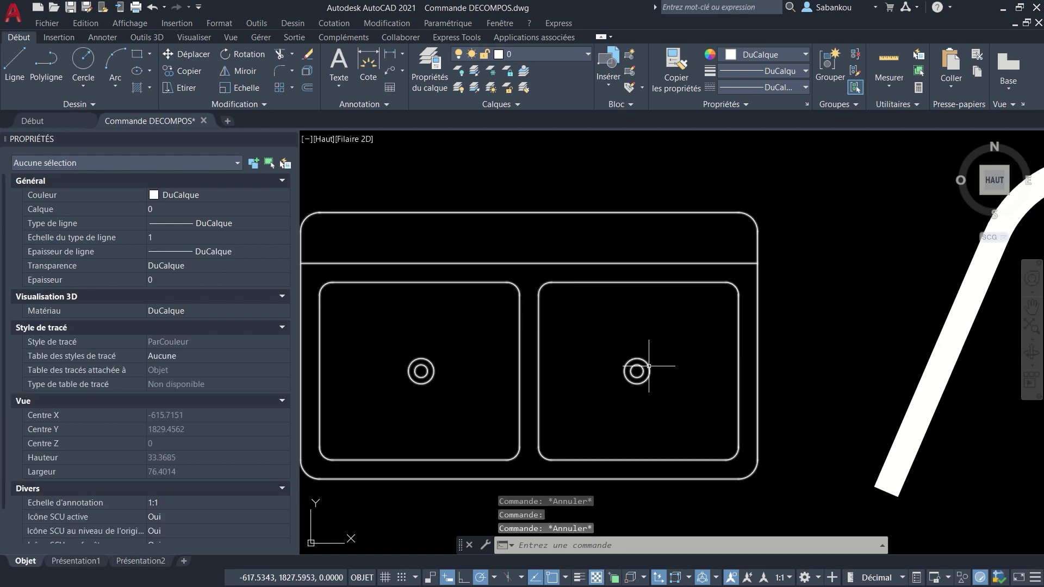
left_click(634, 367)
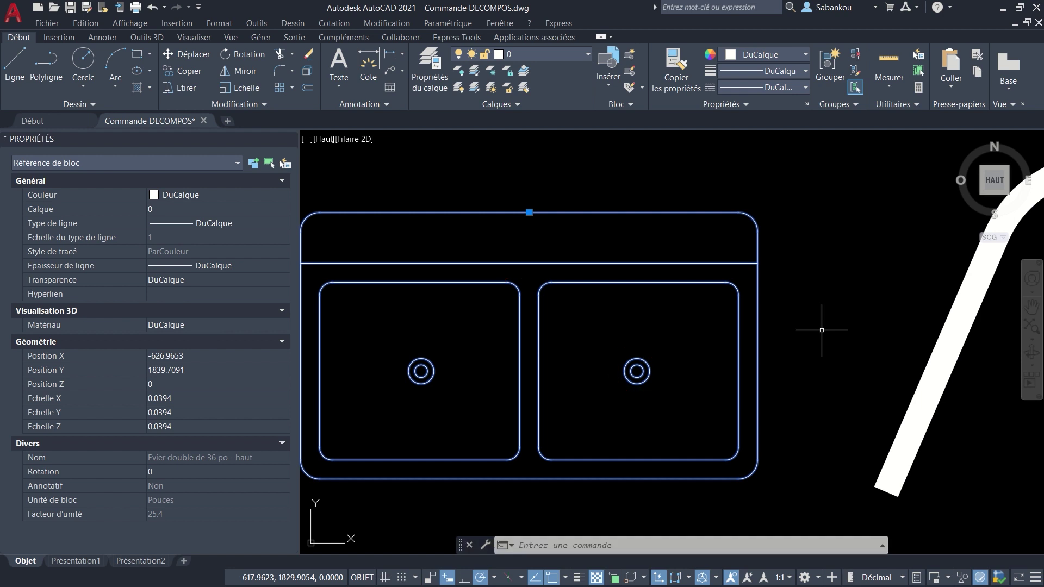
key("Escape")
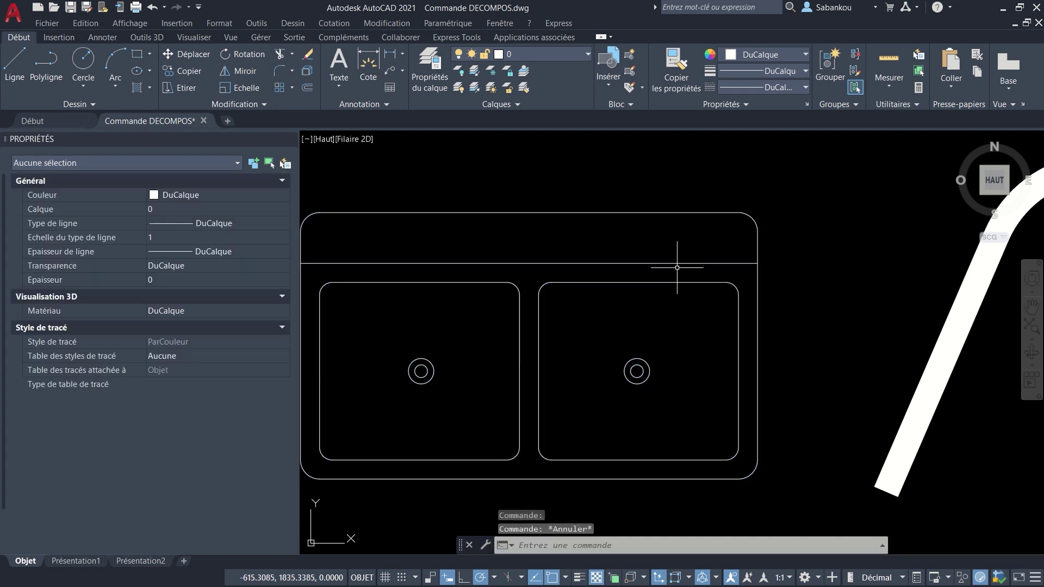
middle_click_drag(675, 265, 708, 264)
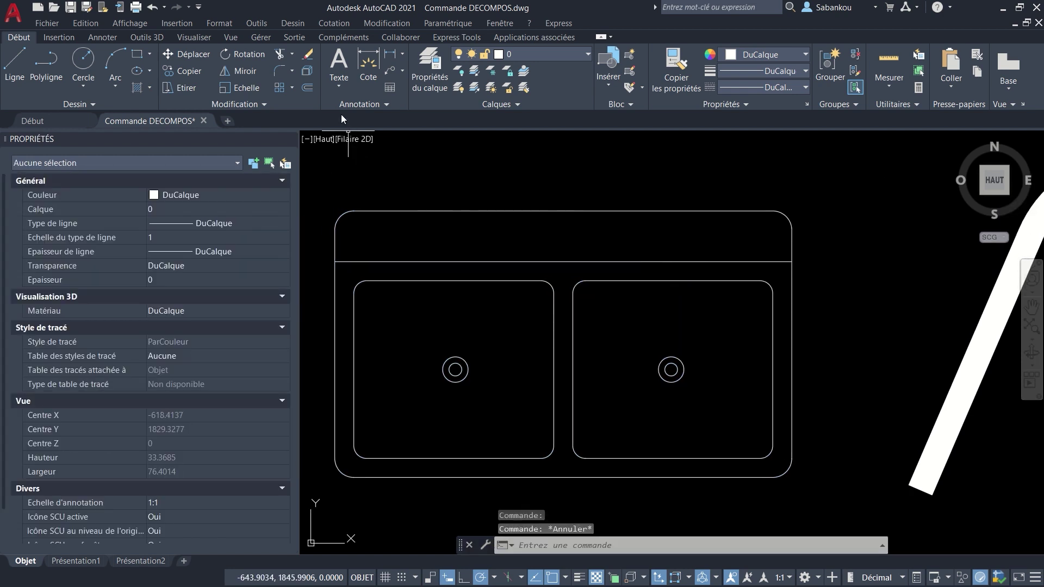
- Explode the double sink block with DECOMPOS and confirm its top line is now separate
left_click(308, 71)
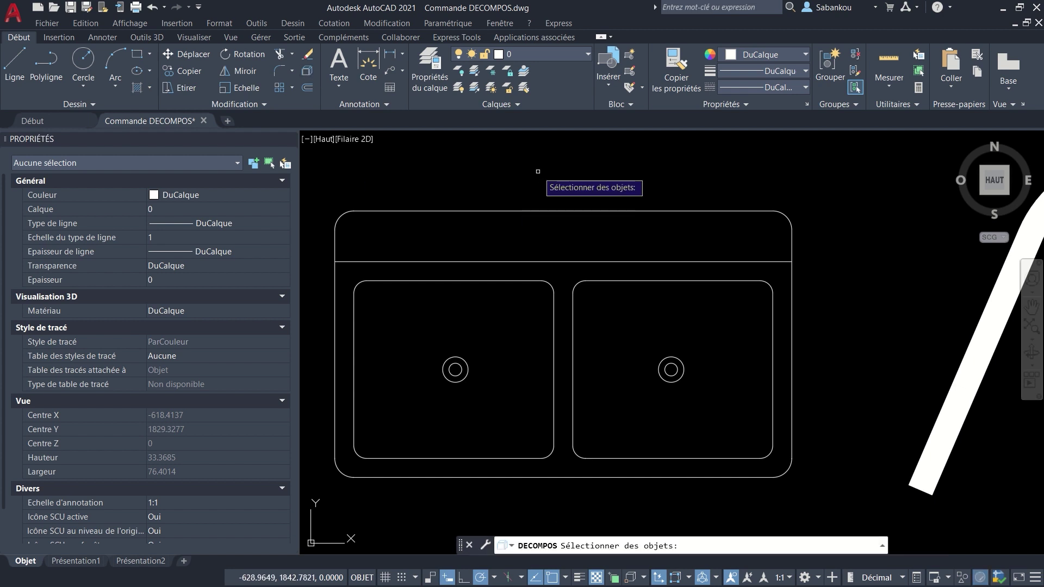
left_click(701, 343)
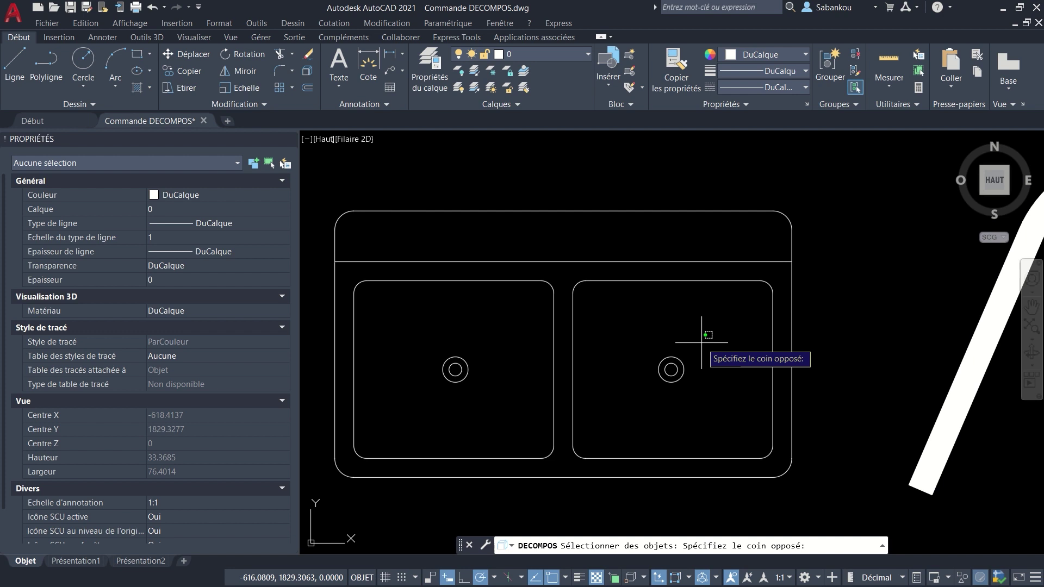
left_click(581, 194)
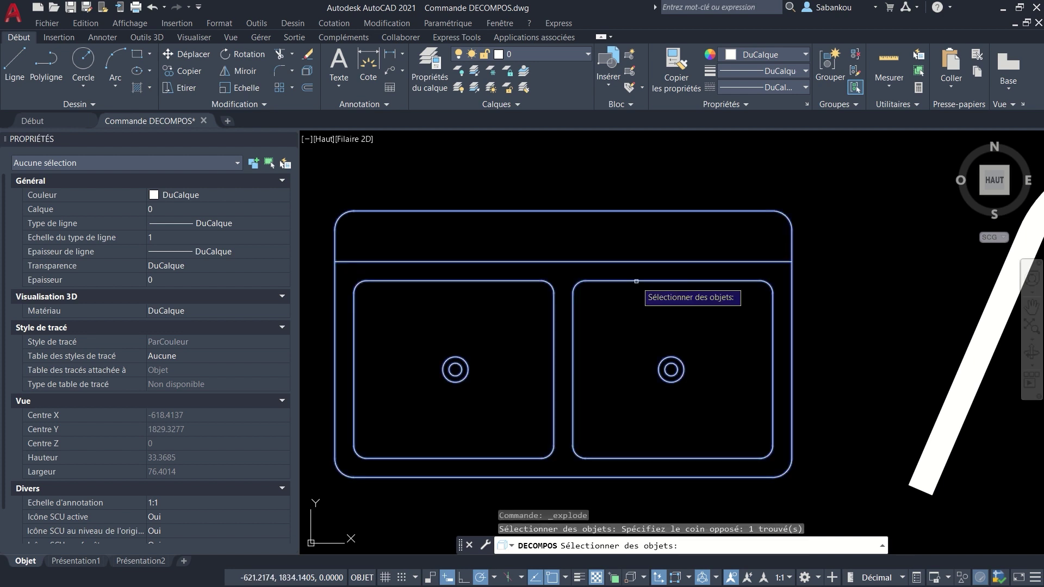
key("Return")
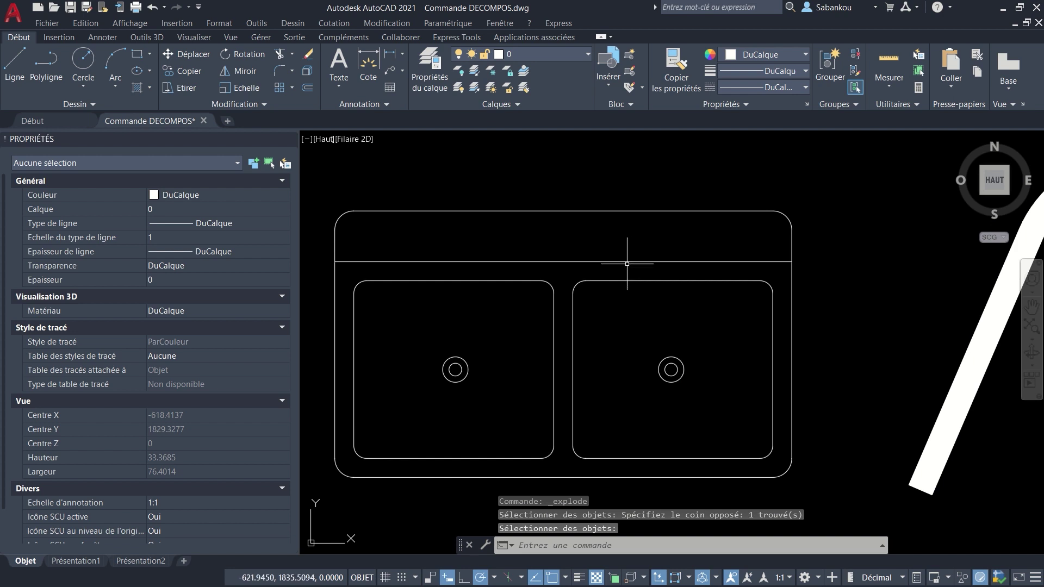
left_click(625, 263)
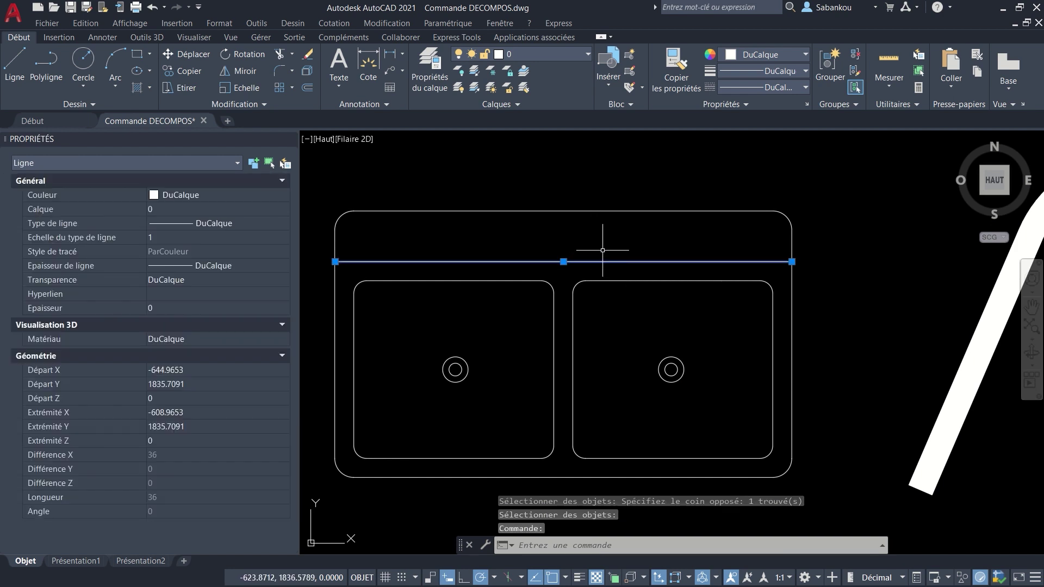
key("Escape")
- Confirm the drain circles and a rounded basin corner are separate circles and arcs, then zoom out
scroll(669, 386, "up", 2)
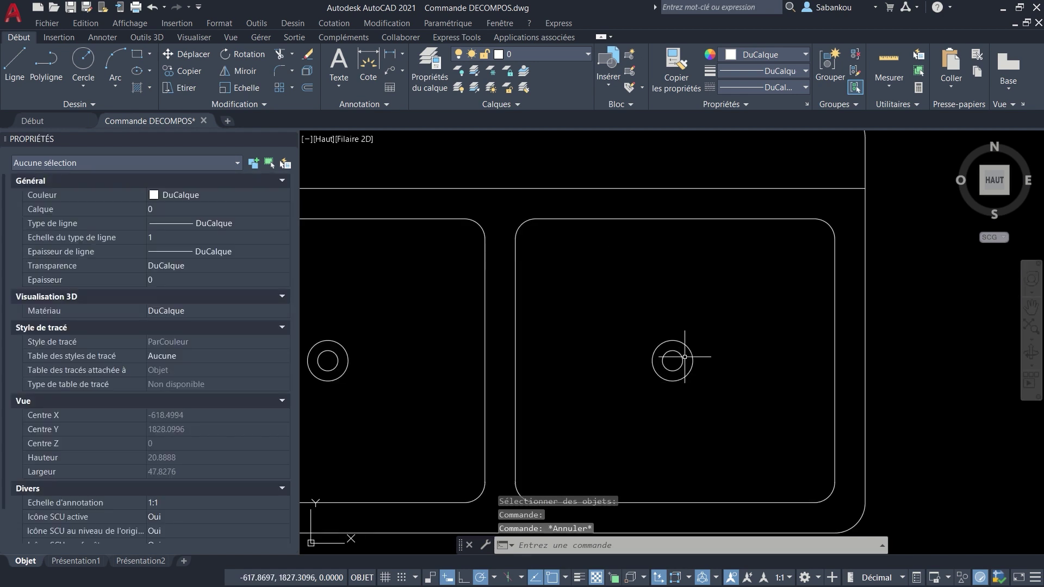
left_click(691, 372)
key("Escape")
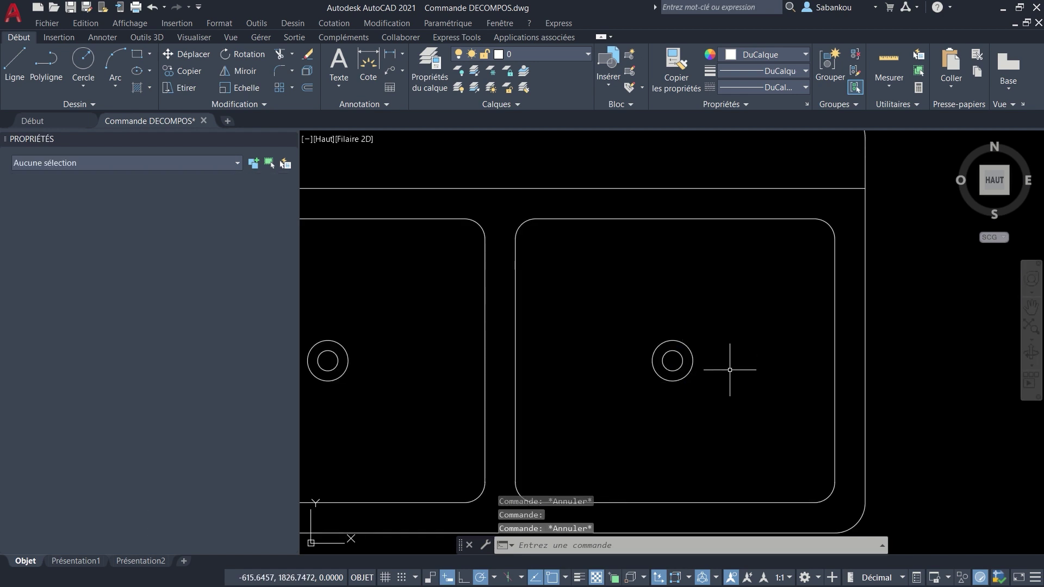
left_click(666, 346)
key("Escape")
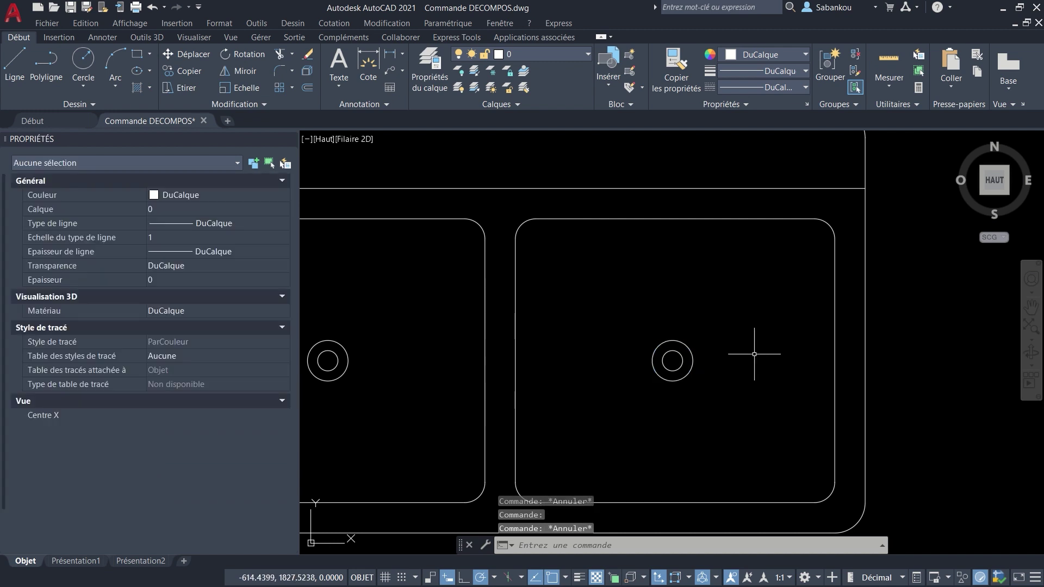
scroll(830, 208, "up", 4)
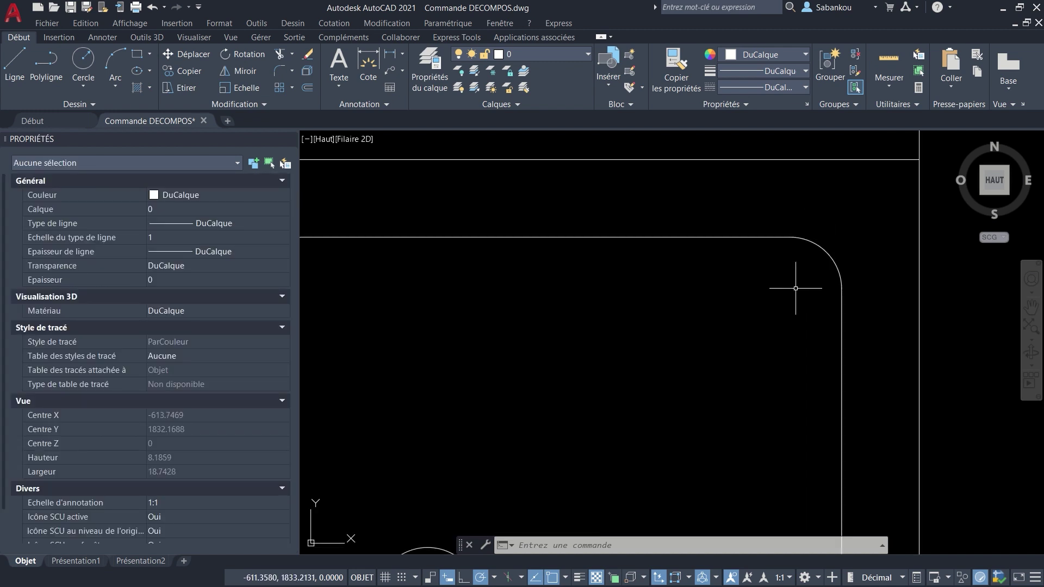
left_click(827, 251)
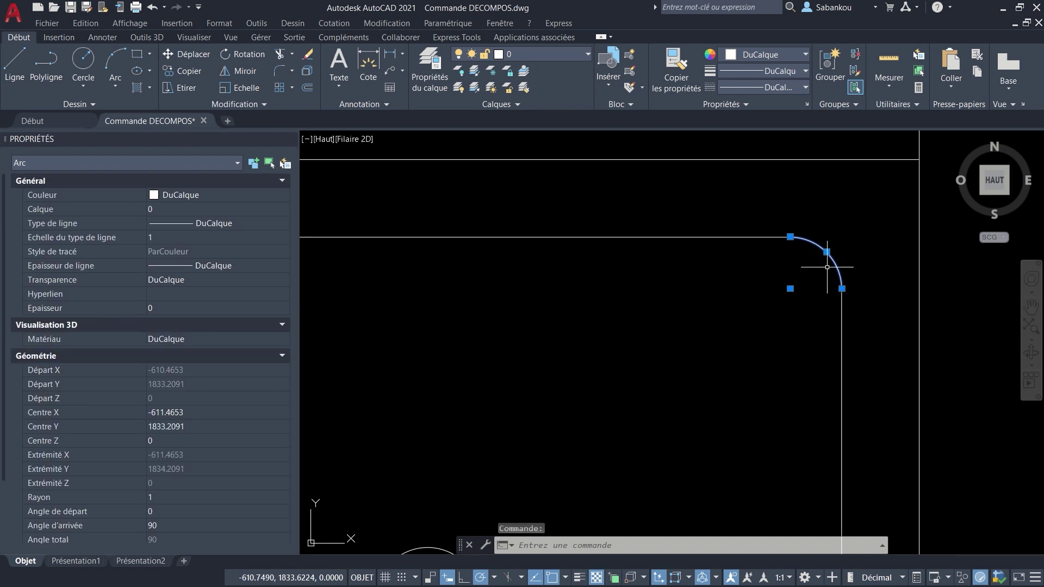
key("Escape")
scroll(824, 282, "down", 2)
scroll(833, 296, "down", 2)
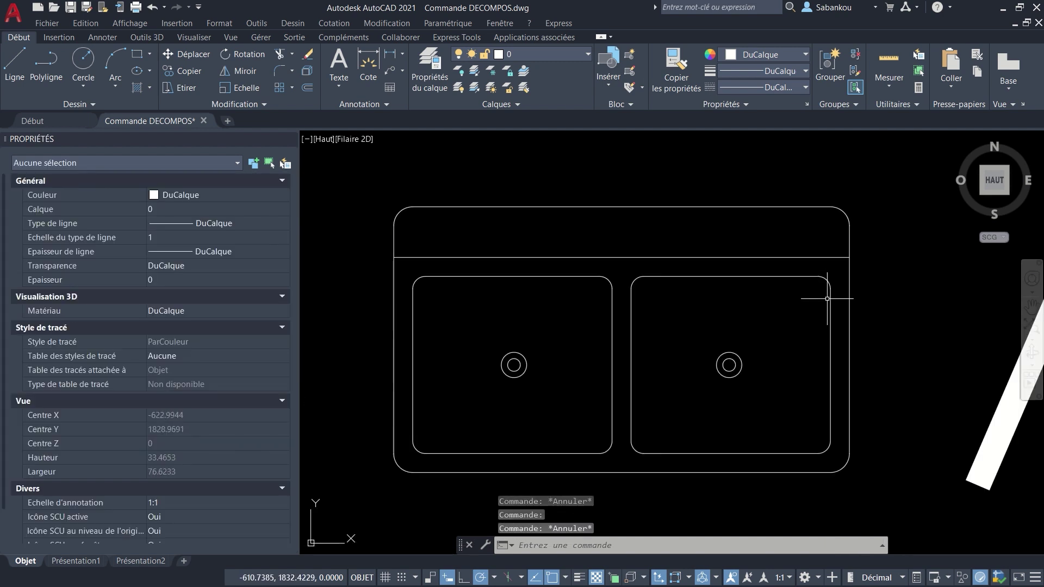
- Explode the width-2 S-curve polyline with DECOMPOS into thin segments and check a slanted line
mouse_move(856, 295)
middle_mouse_down()
mouse_move(769, 296)
mouse_move(667, 315)
mouse_move(634, 303)
middle_mouse_up()
middle_click_drag(827, 355, 771, 350)
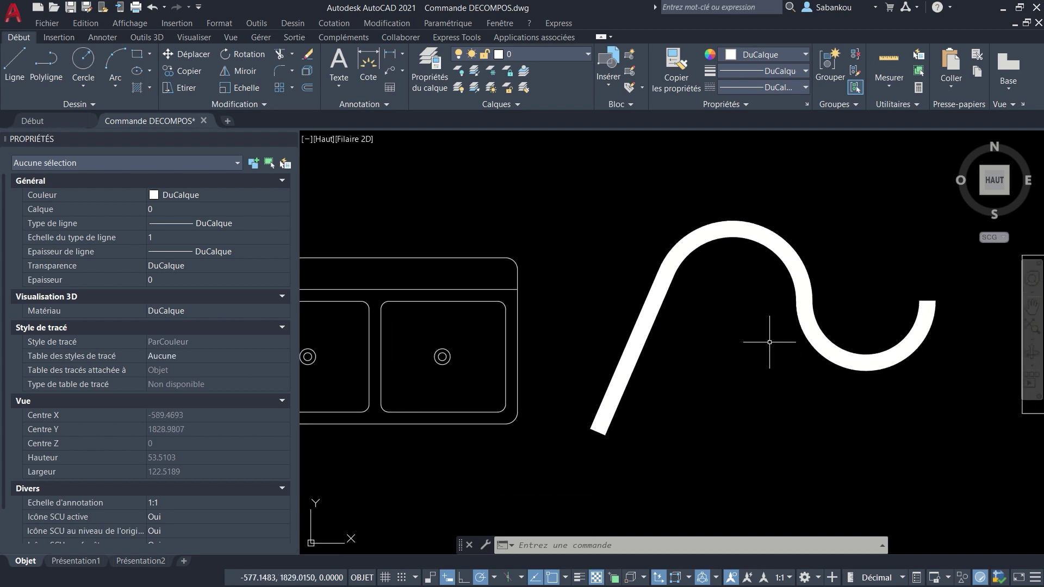
type("DECOMPOS")
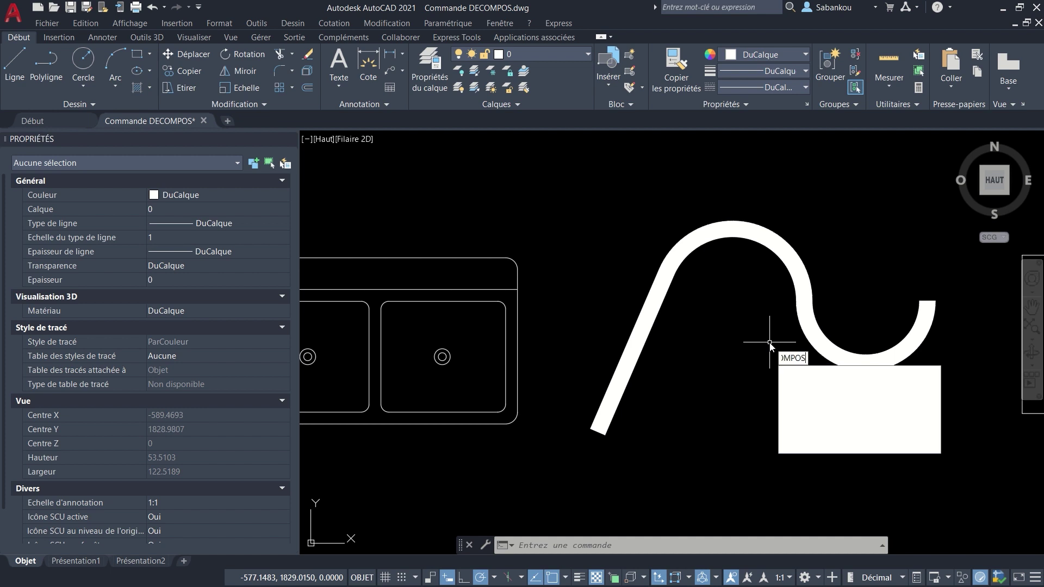
key("Return")
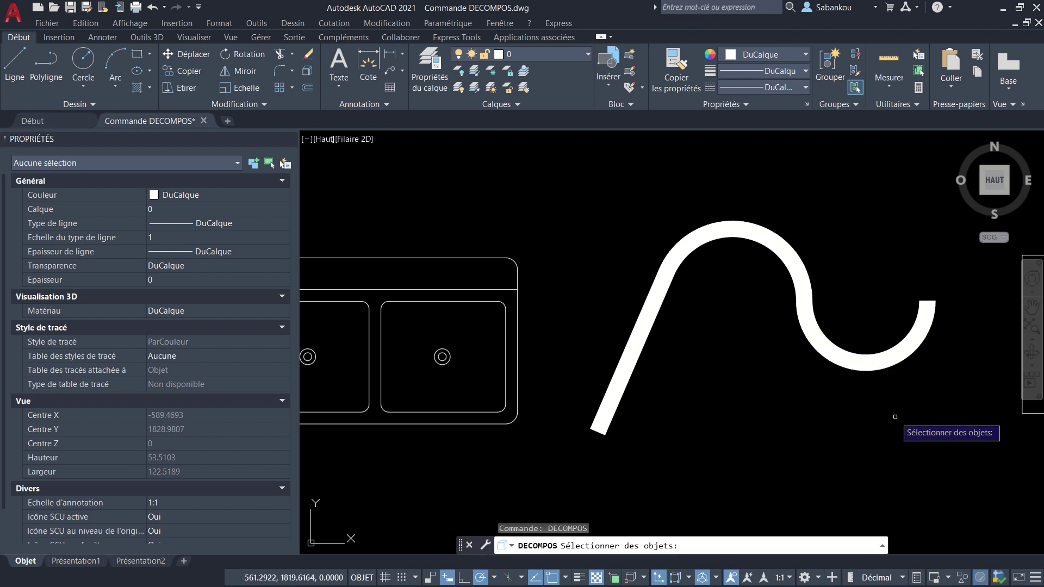
left_click(916, 434)
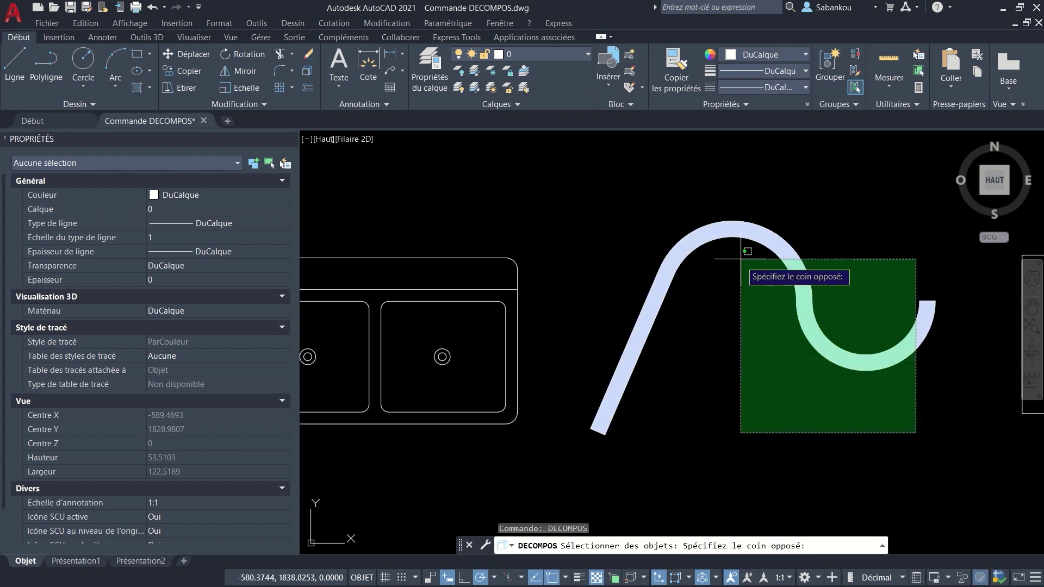
left_click(647, 200)
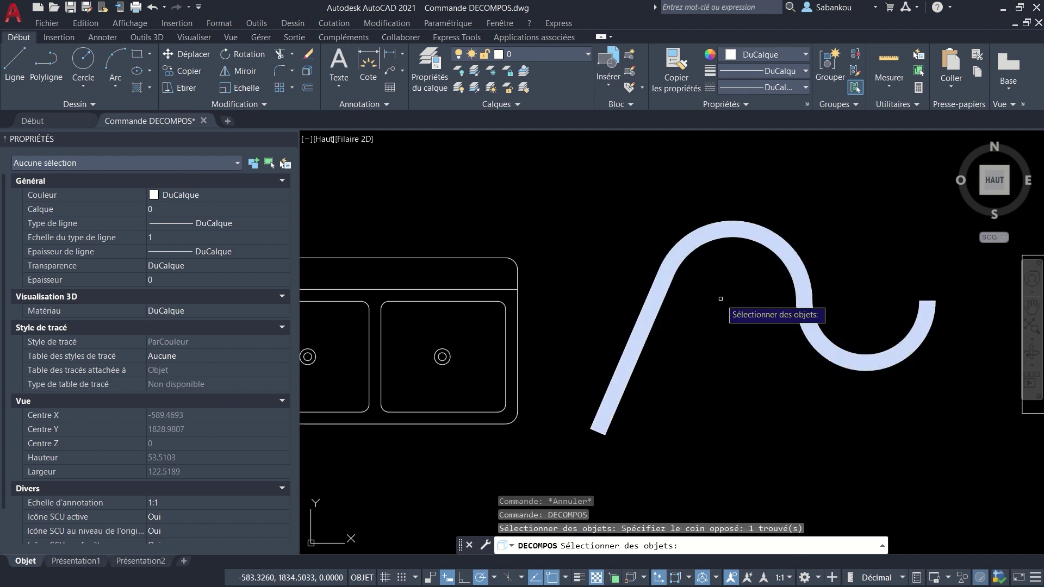
key("Return")
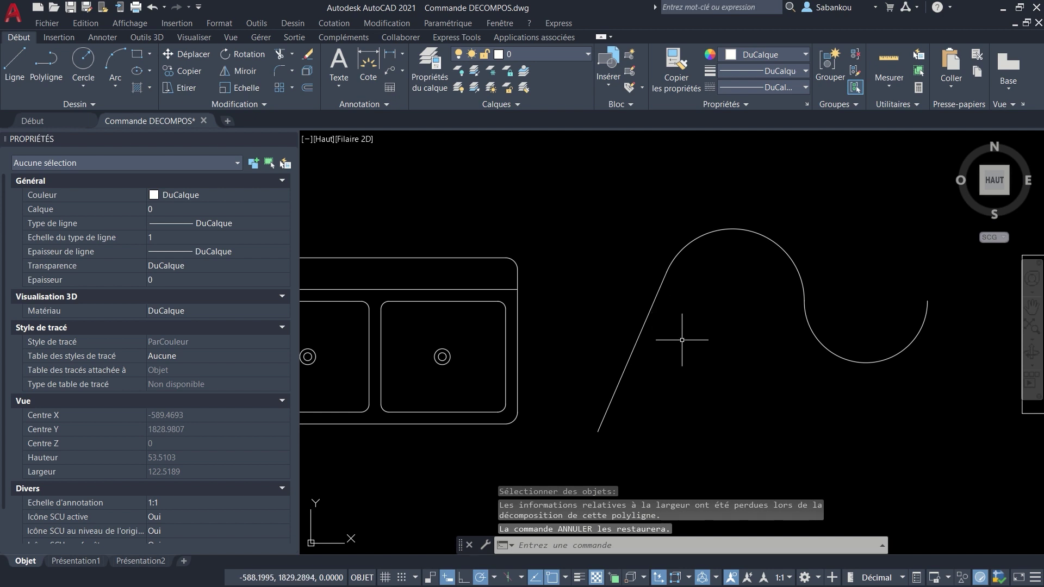
left_click(638, 337)
key("Escape")
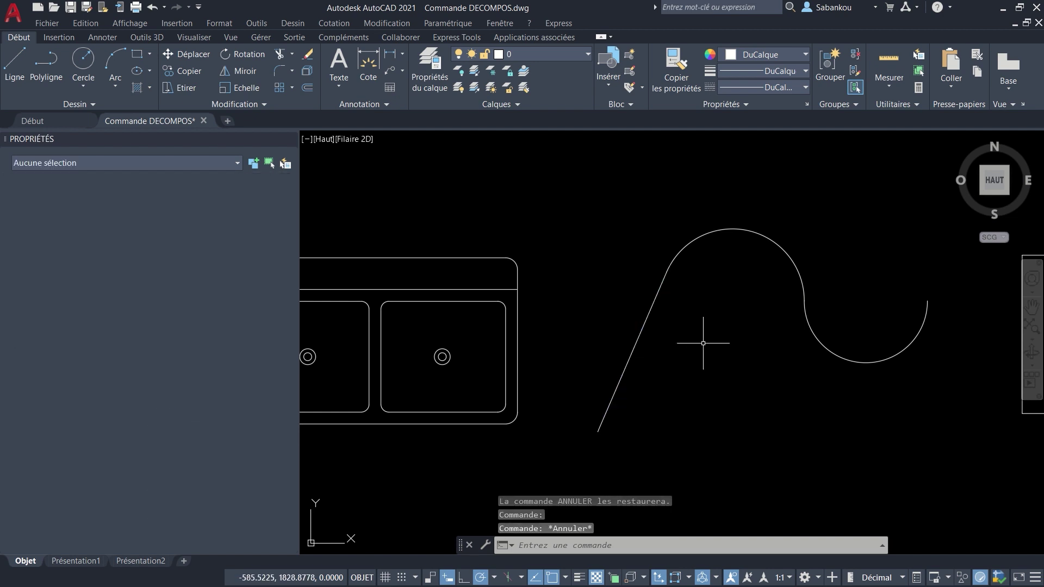
left_click(776, 244)
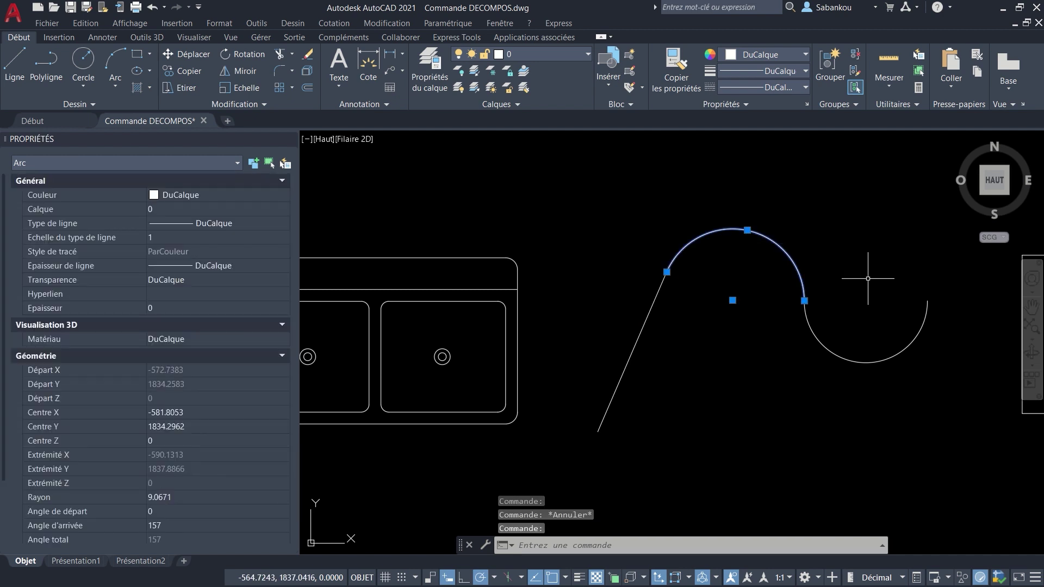
key("Escape")
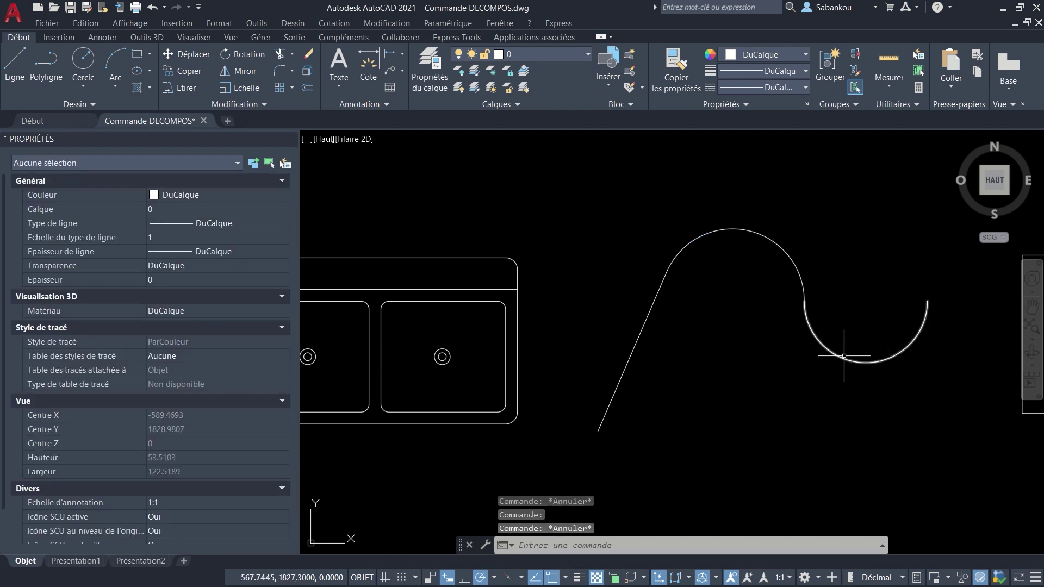
left_click(846, 356)
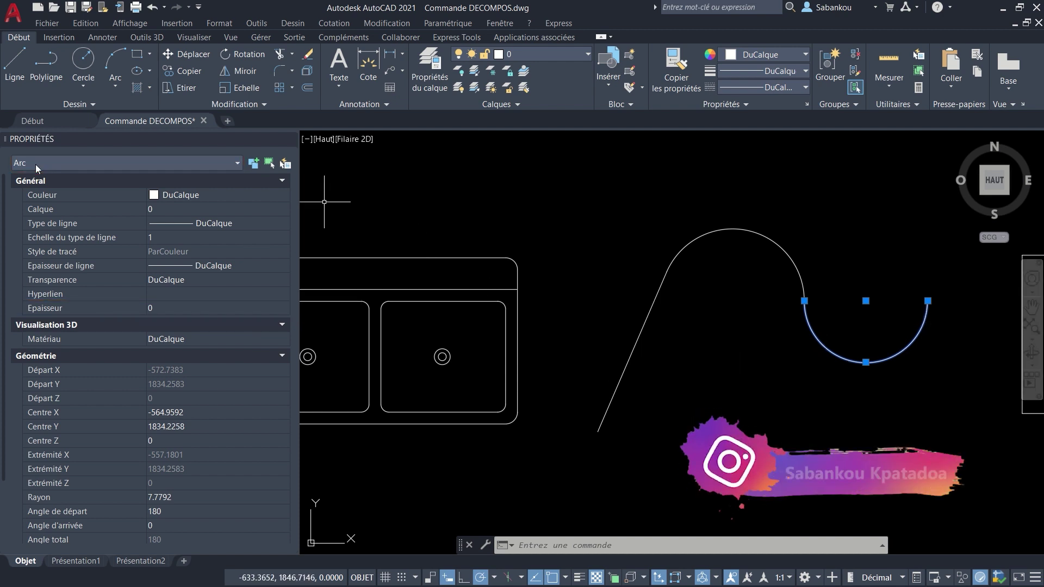
- Explode the rectangular region into separate lines with DECOMPOS
key("Escape")
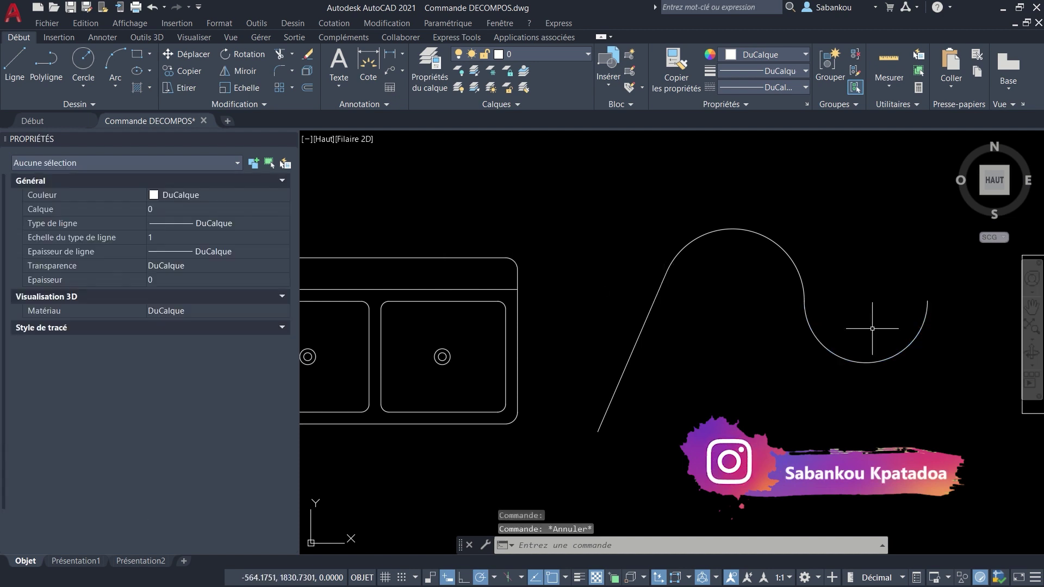
middle_click_drag(892, 341, 771, 352)
middle_click_drag(894, 350, 836, 349)
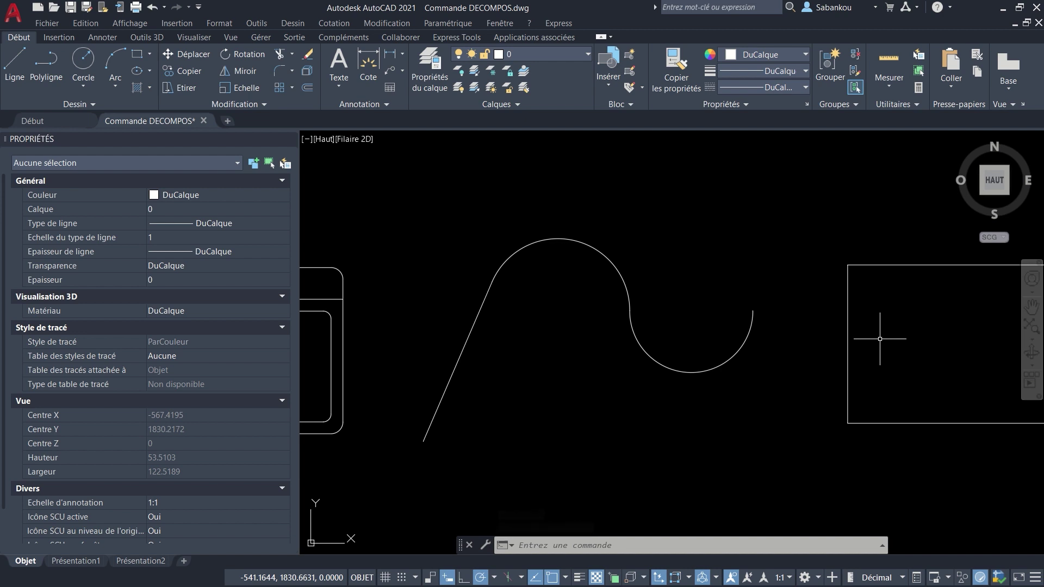
middle_click_drag(880, 339, 758, 334)
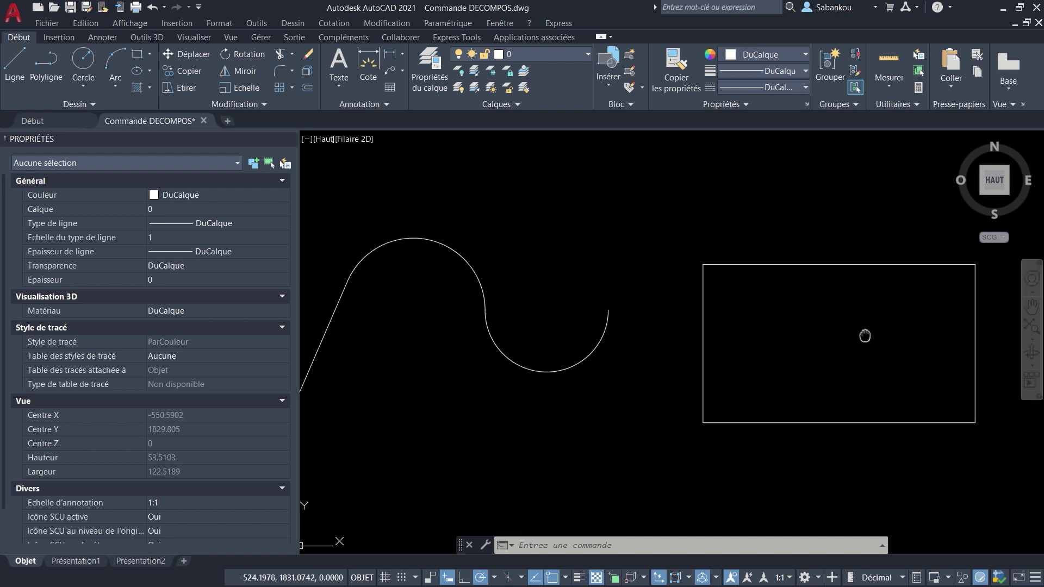
middle_click_drag(865, 337, 817, 333)
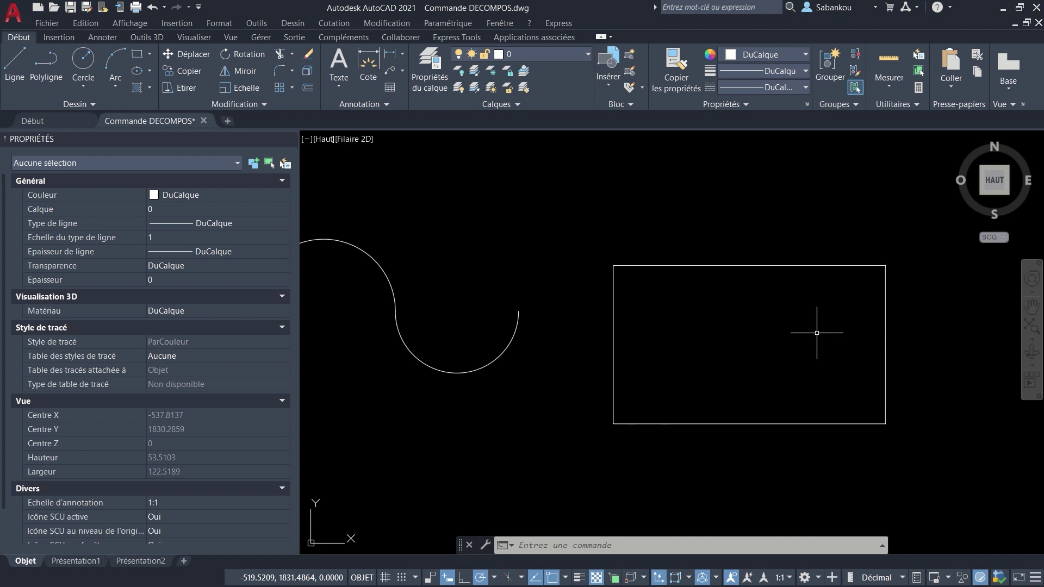
type("decompos")
key("Return")
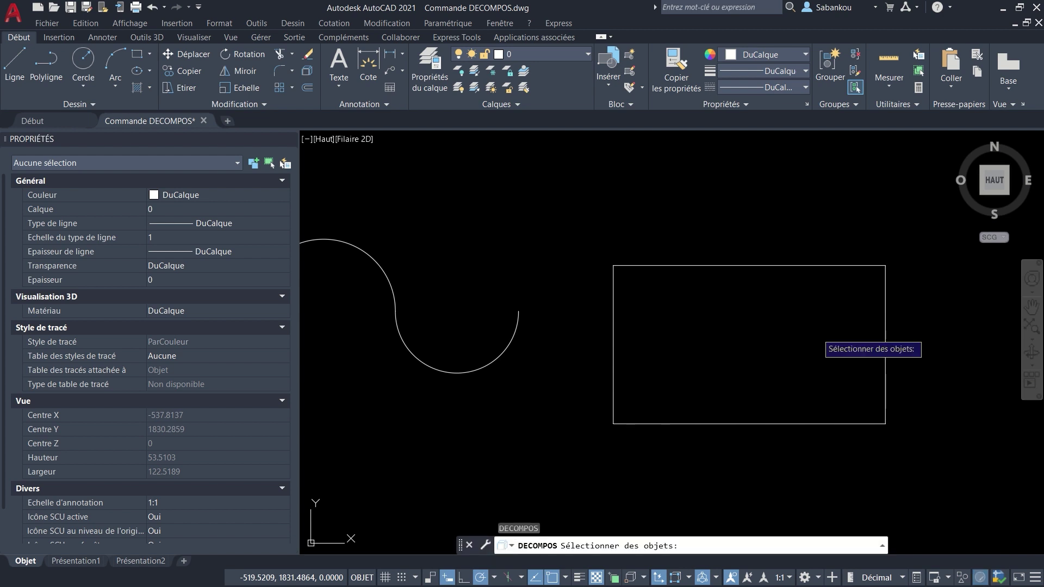
left_click(839, 456)
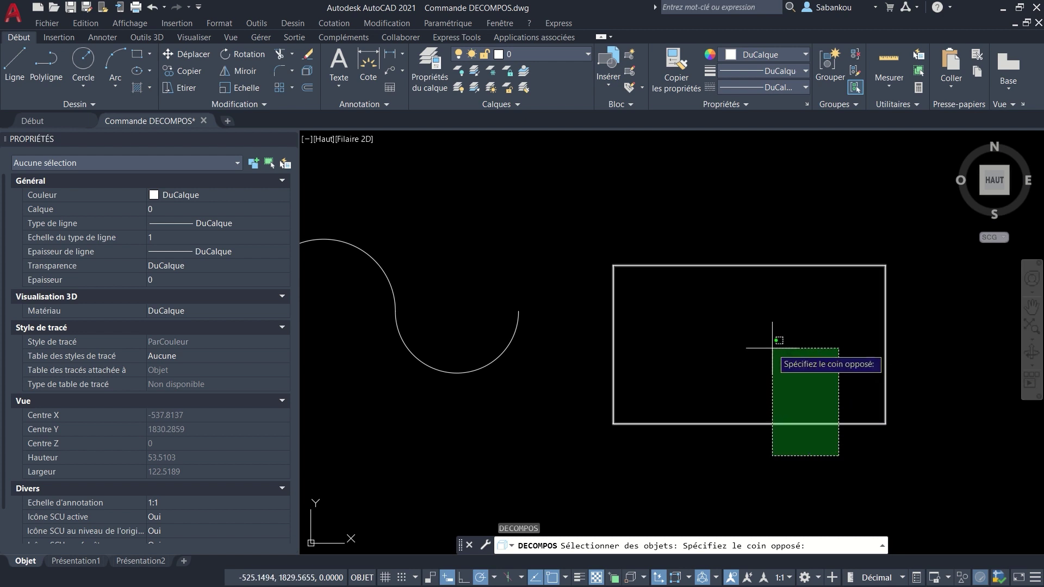
left_click(748, 332)
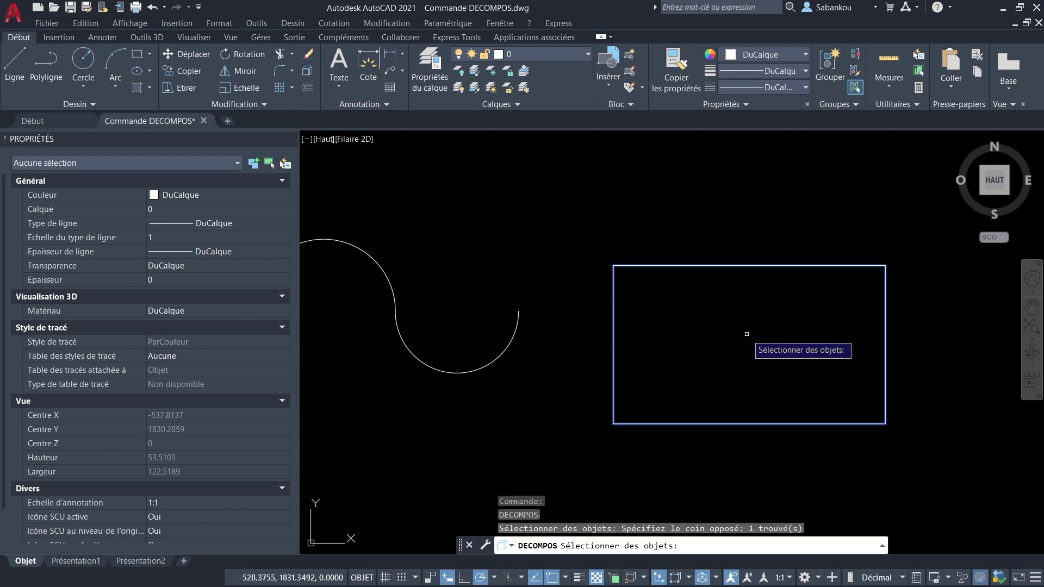
key("Return")
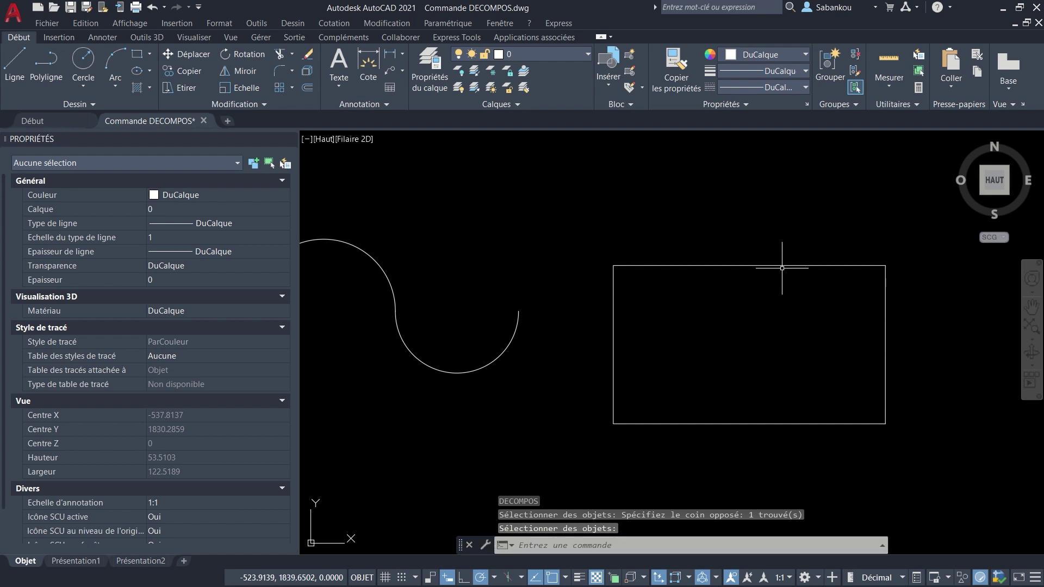
- Check the top and right edges, then stretch the left edge's top endpoint upward past the corner
left_click(892, 266)
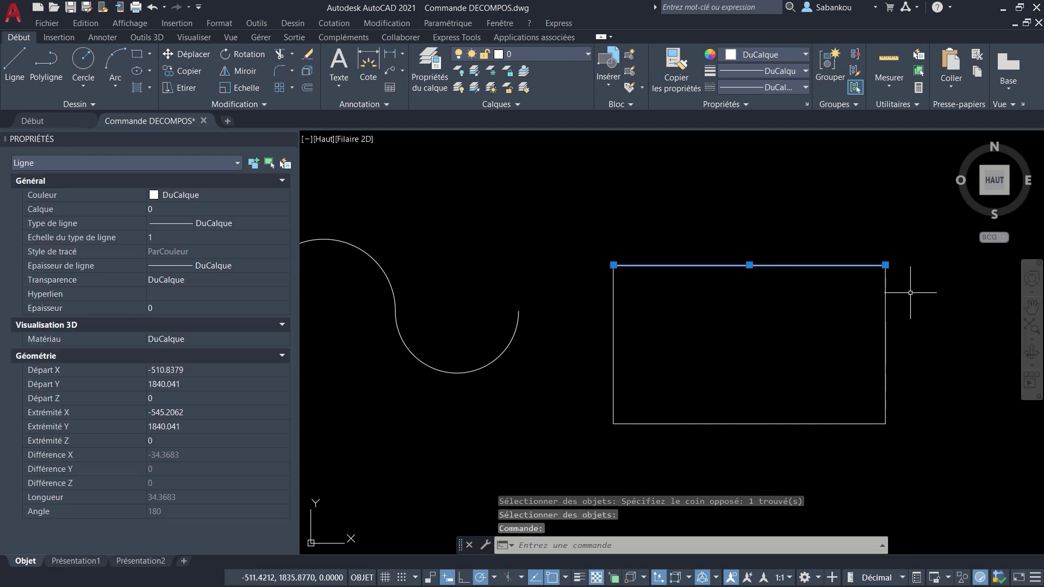
key("Escape")
left_click(886, 329)
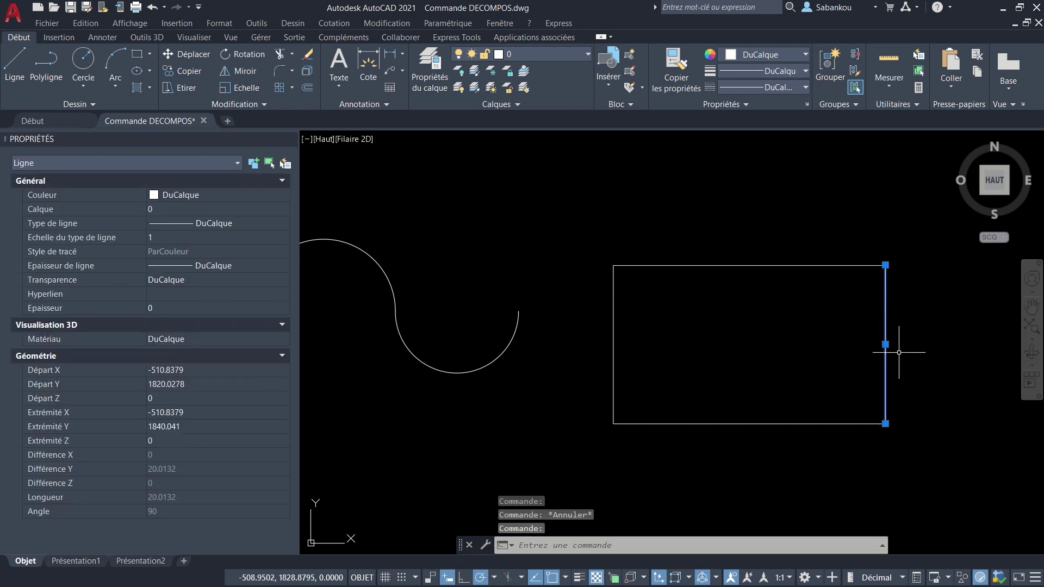
key("Escape")
left_click(613, 351)
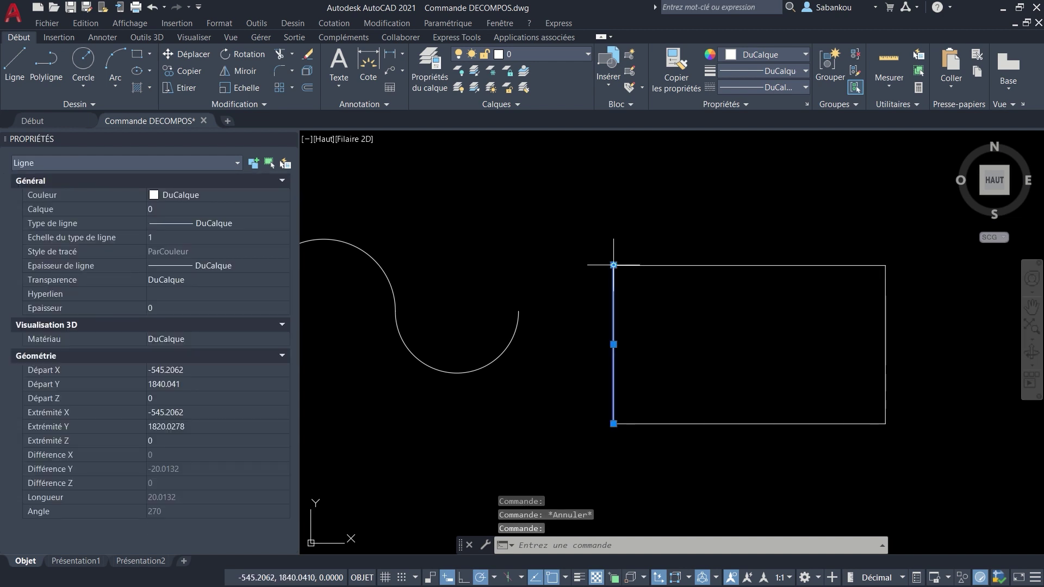
left_click(613, 265)
left_click(613, 191)
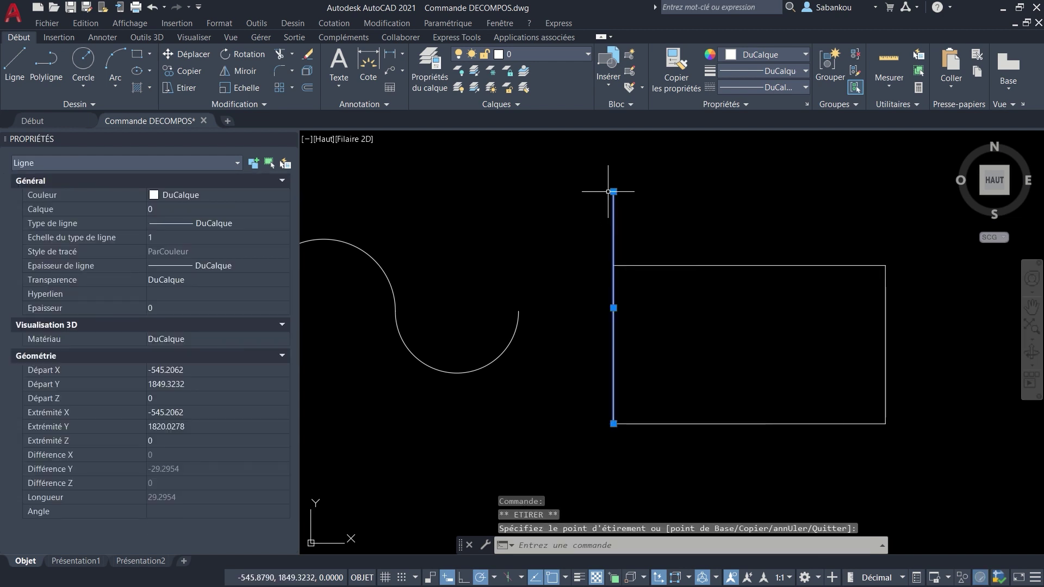
key("Escape")
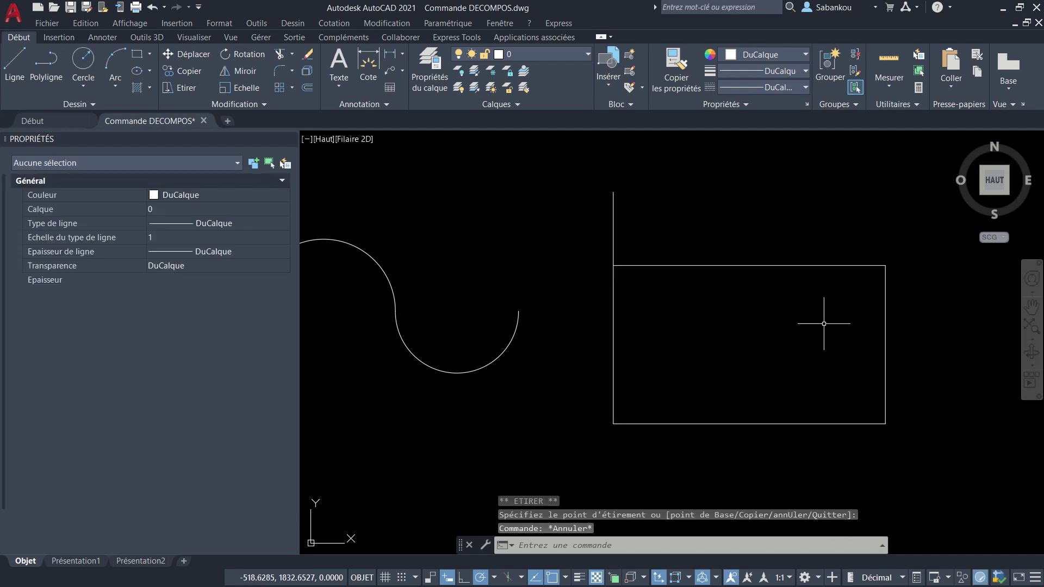